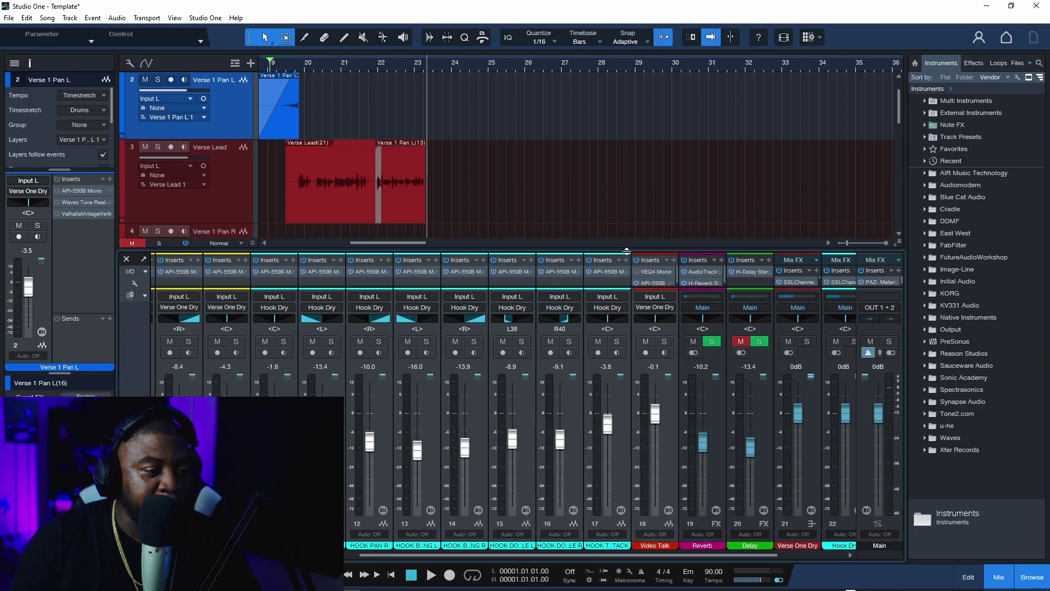
# Enlarge the mixer to show inserts and sends, scroll to the Doubler and Chorus buses, and view the Delay channel's options
pyautogui.moveTo(647, 249); pyautogui.dragTo(664, 110)
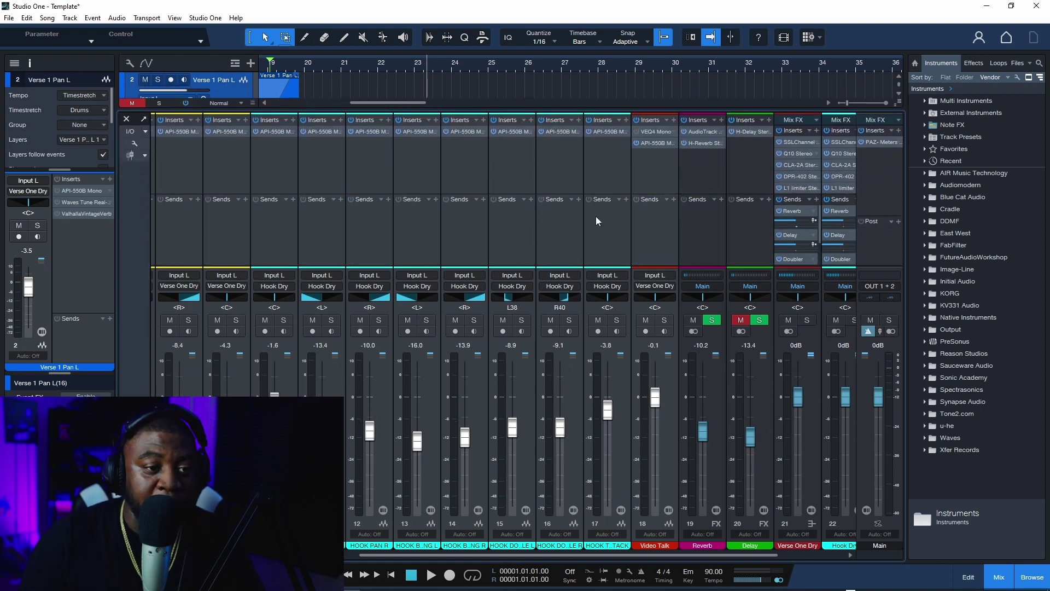
pyautogui.moveTo(613, 555); pyautogui.dragTo(677, 554)
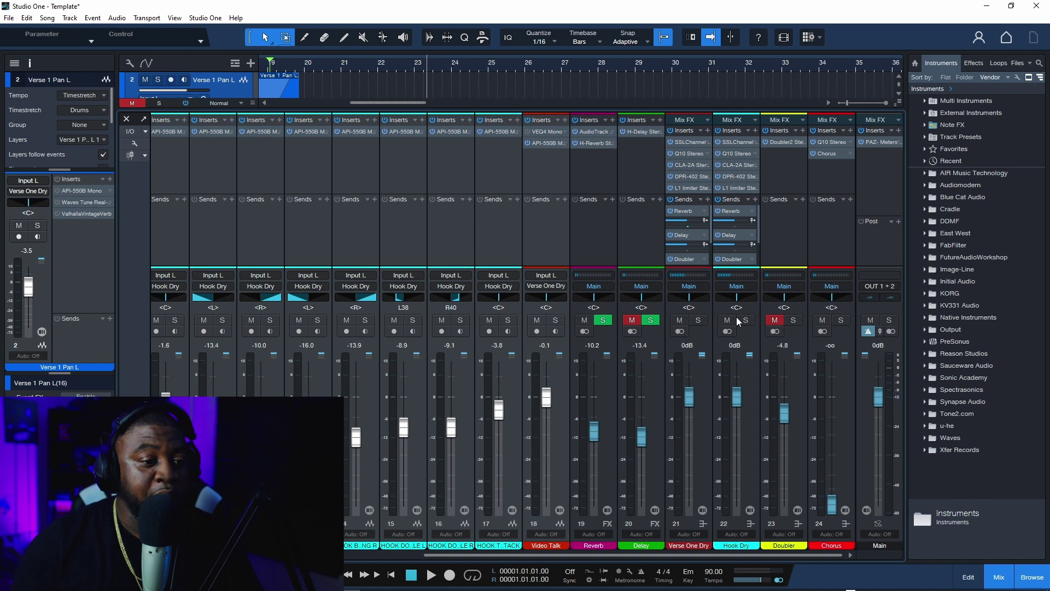
pyautogui.rightClick(652, 378)
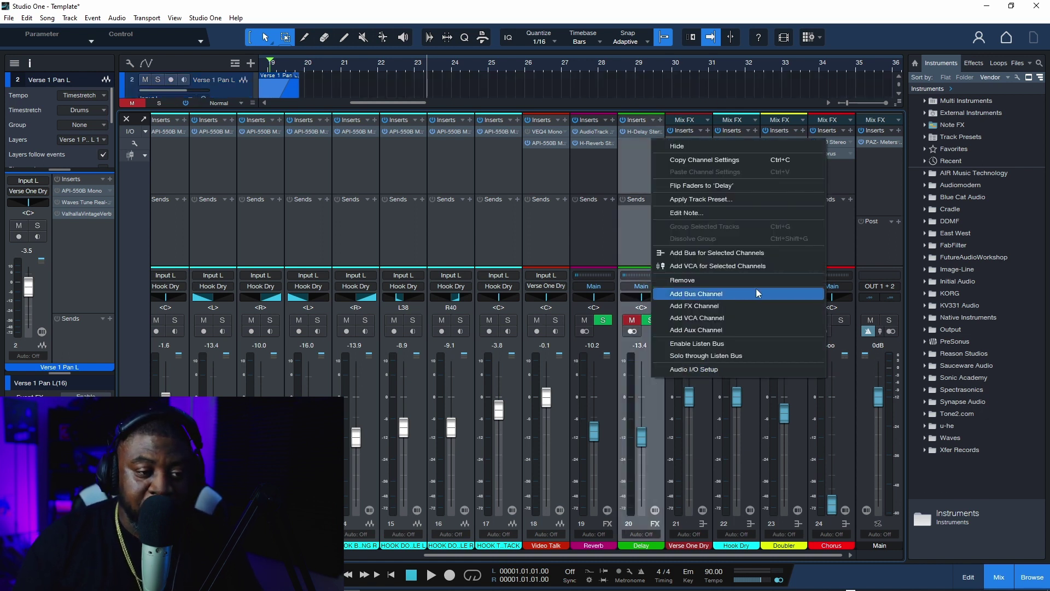
pyautogui.click(895, 6)
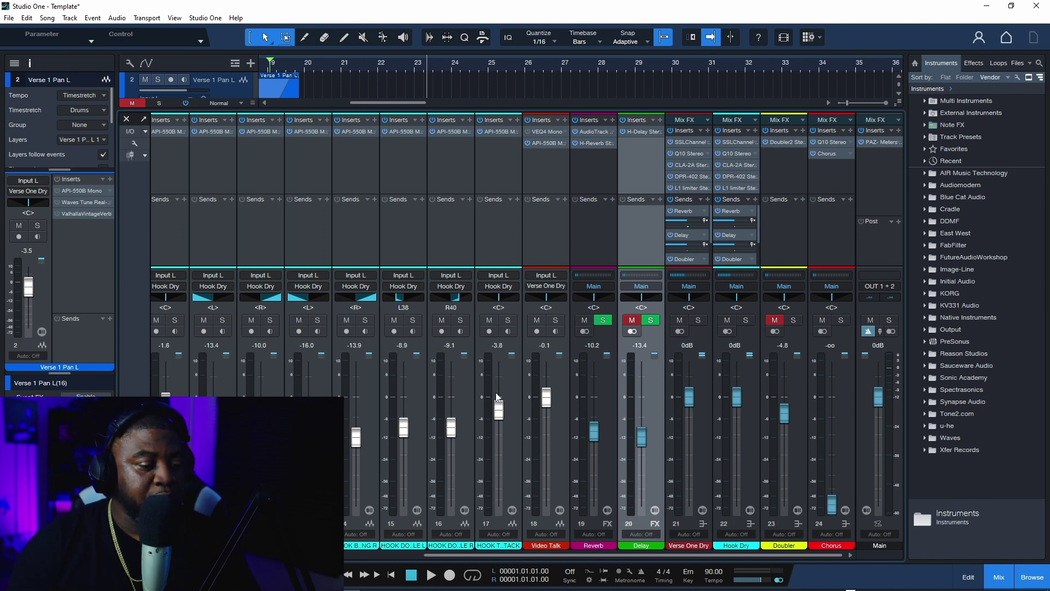
# Enlarge the tracks area to show the Verse Lead recording, play the song briefly, and scroll the console
pyautogui.hscroll(-10, 500, 350)
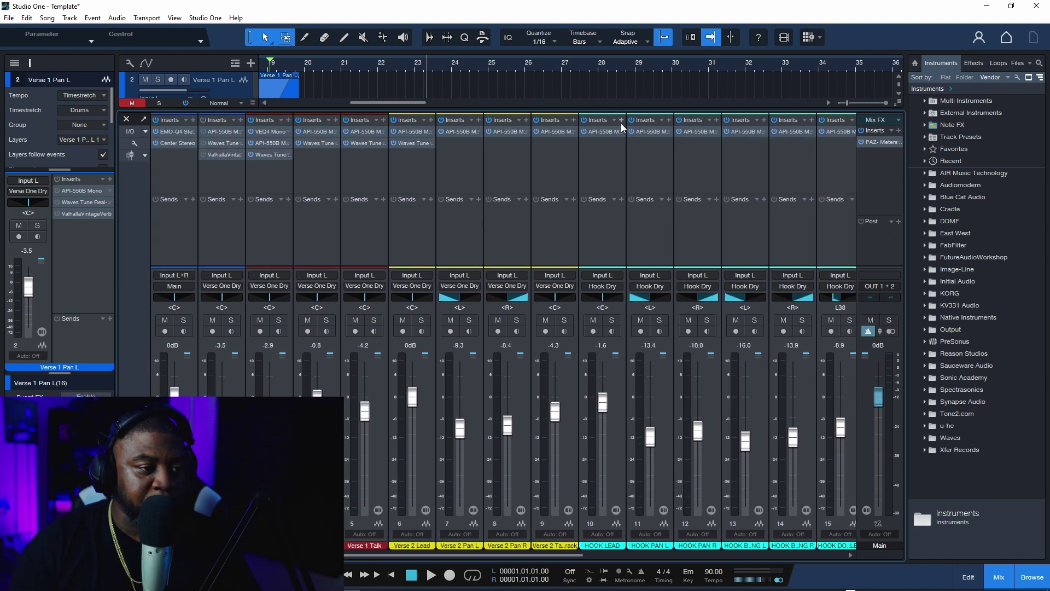
pyautogui.moveTo(633, 108); pyautogui.dragTo(623, 236)
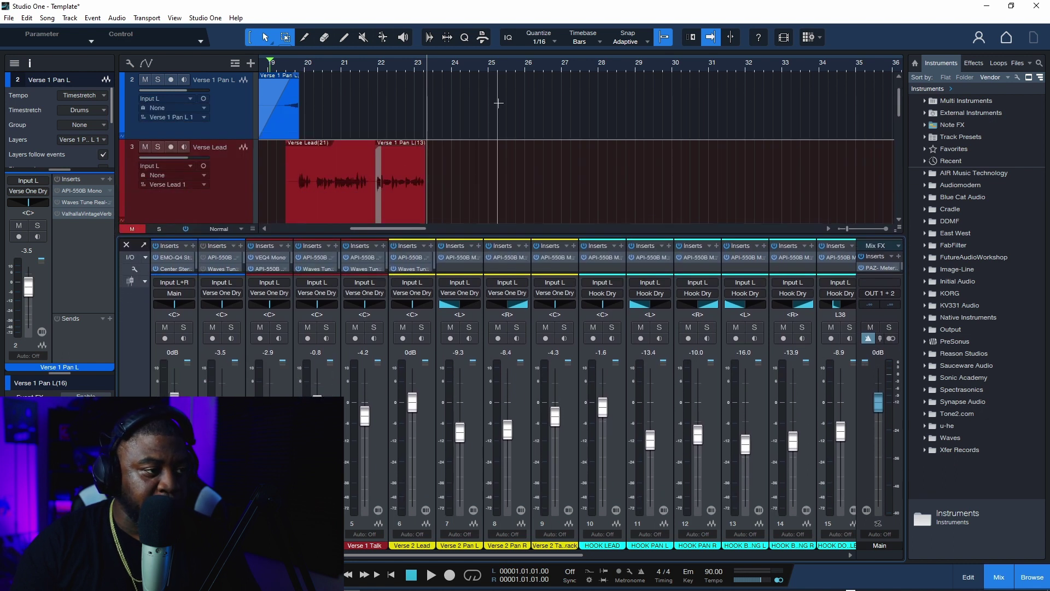
pyautogui.press('space')
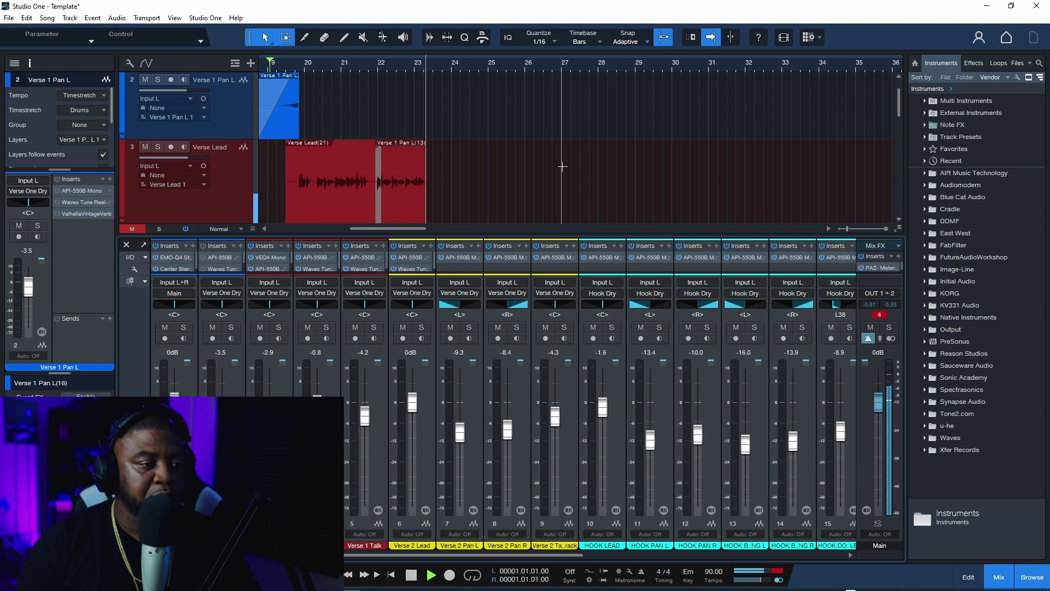
pyautogui.press('space')
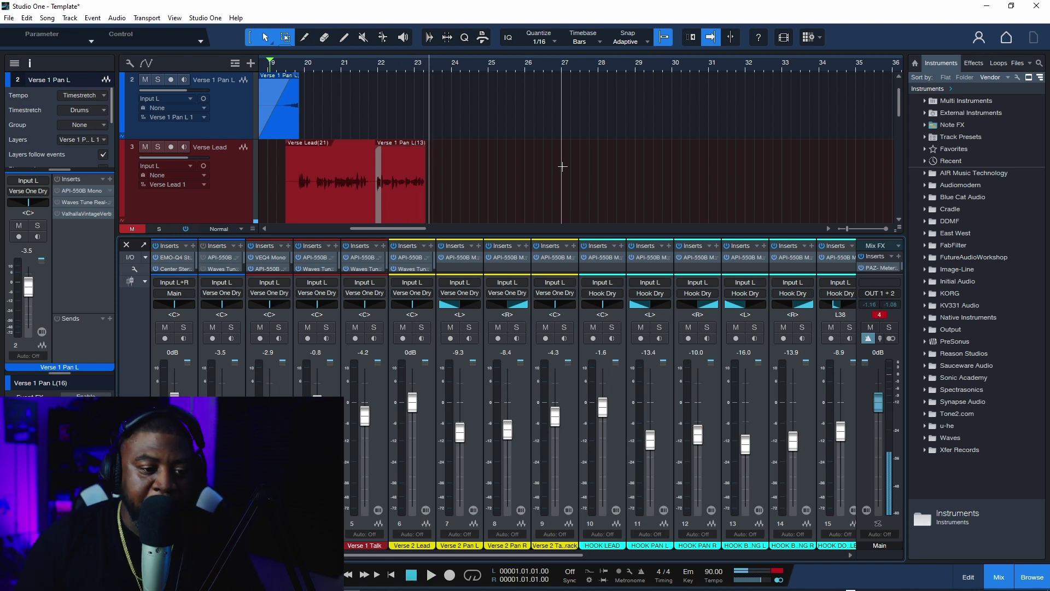
pyautogui.moveTo(502, 563); pyautogui.dragTo(756, 574)
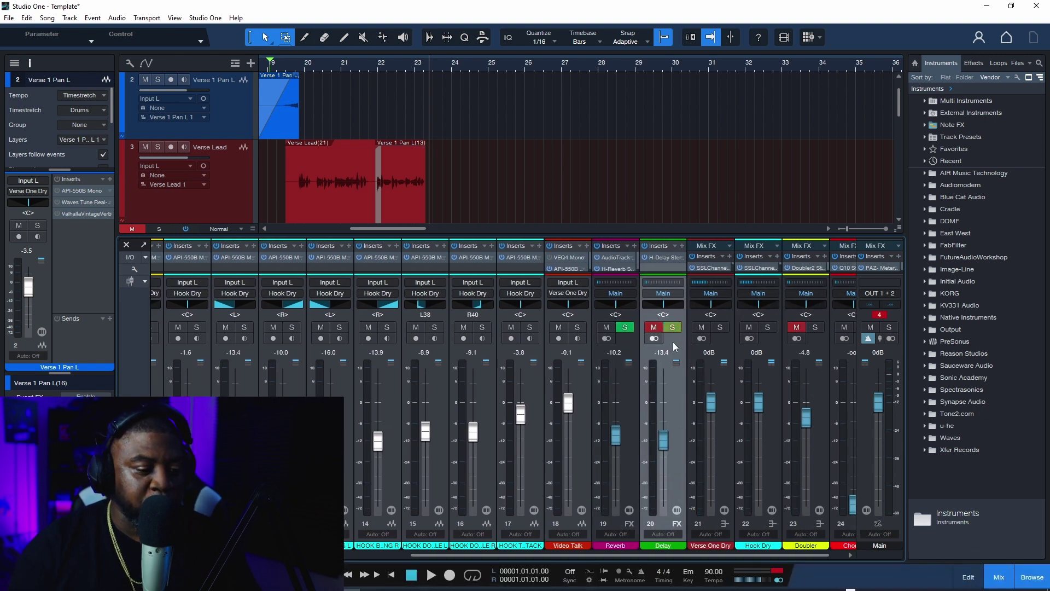
pyautogui.moveTo(709, 555); pyautogui.dragTo(339, 555)
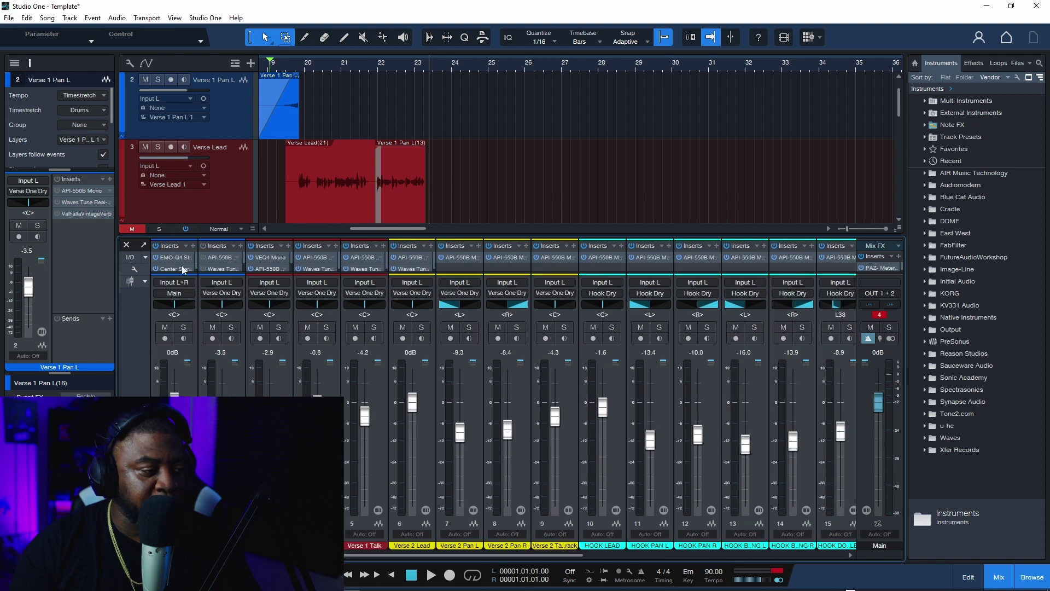
pyautogui.click(217, 268)
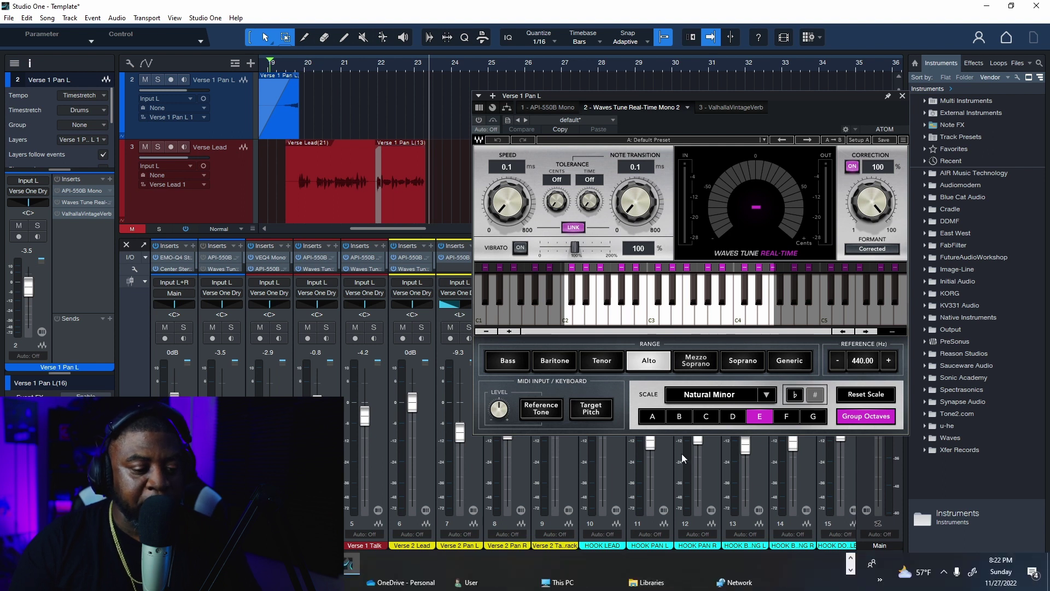
pyautogui.click(688, 577)
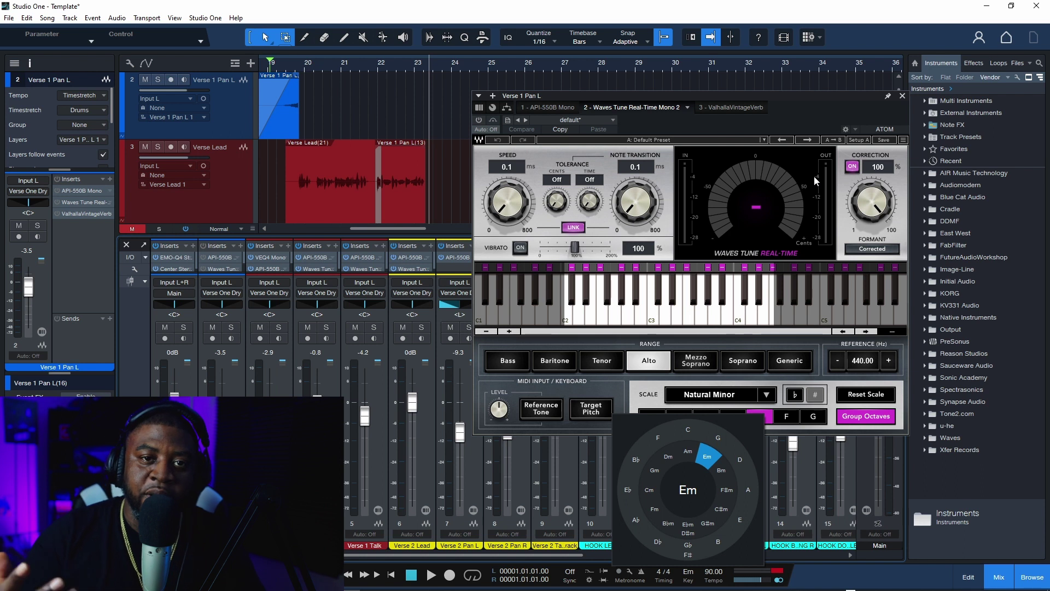
pyautogui.click(905, 98)
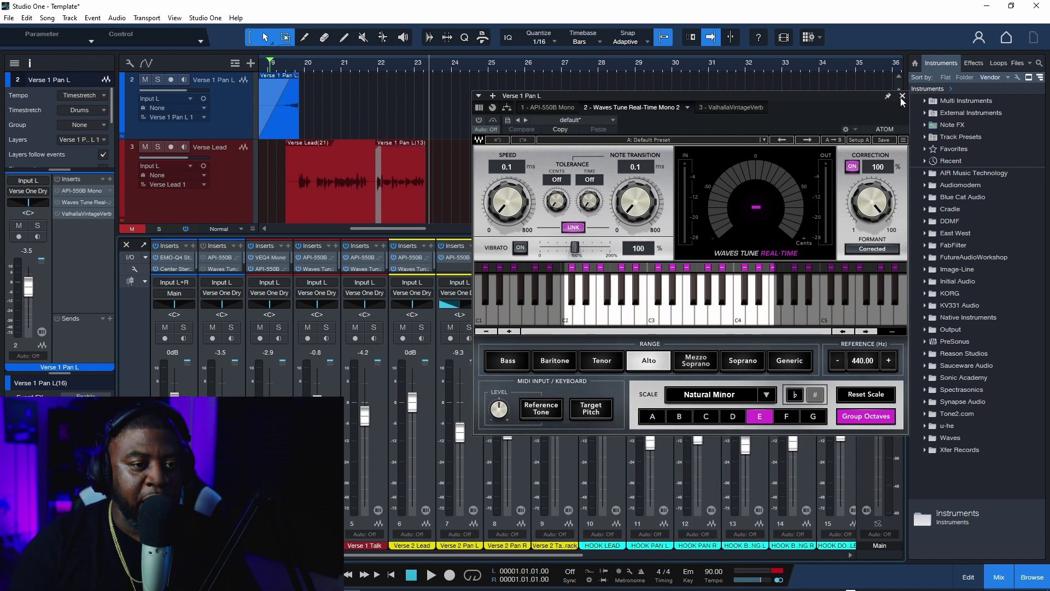
pyautogui.click(902, 97)
pyautogui.moveTo(519, 555); pyautogui.dragTo(709, 555)
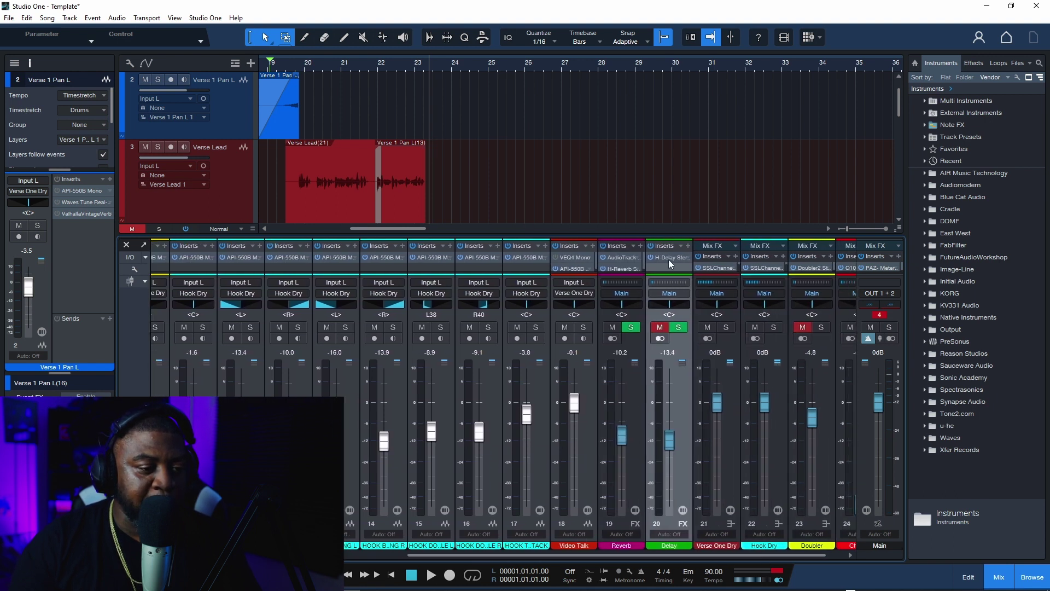
# Make the console taller and open the VEQ4 Mono equalizer insert on the Video Talk channel
pyautogui.moveTo(691, 233); pyautogui.dragTo(744, 108)
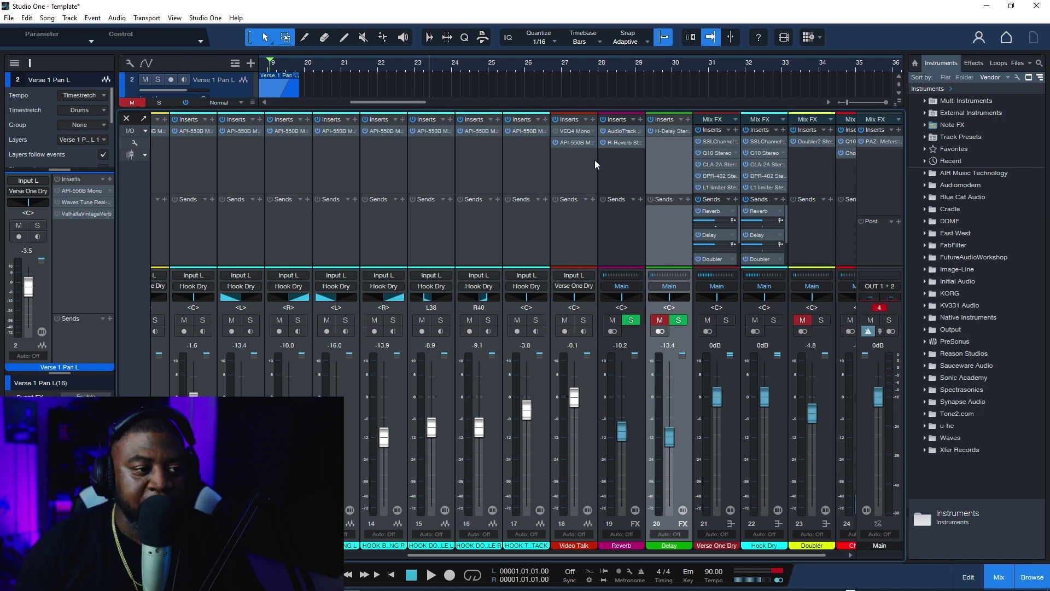
pyautogui.click(573, 130)
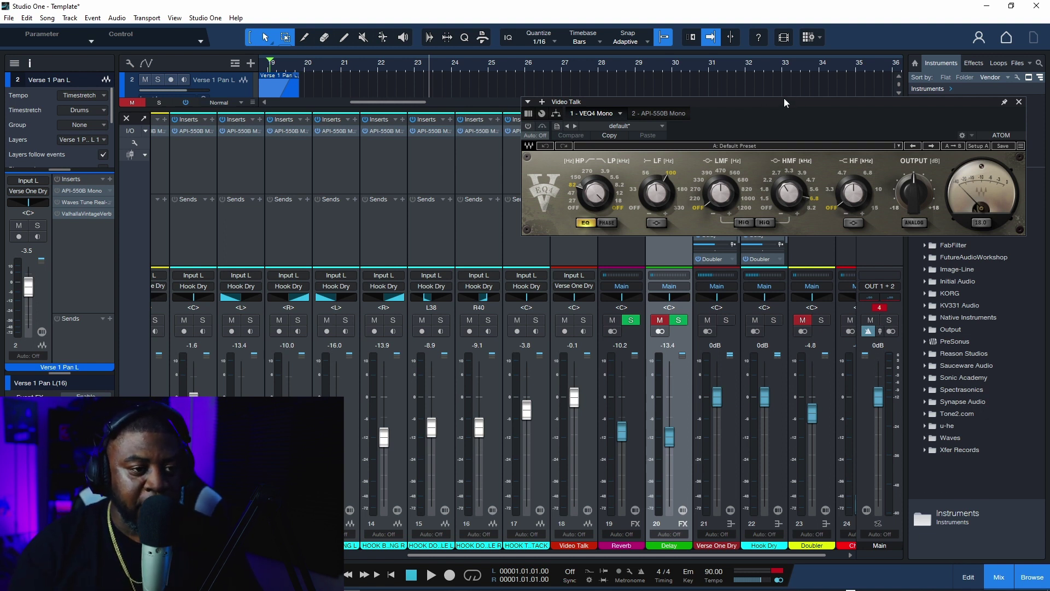
# Show Video Talk in the inspector, move its VEQ4 window above the faders, and bring up the ZenGo mixer
pyautogui.moveTo(783, 104); pyautogui.dragTo(726, 205)
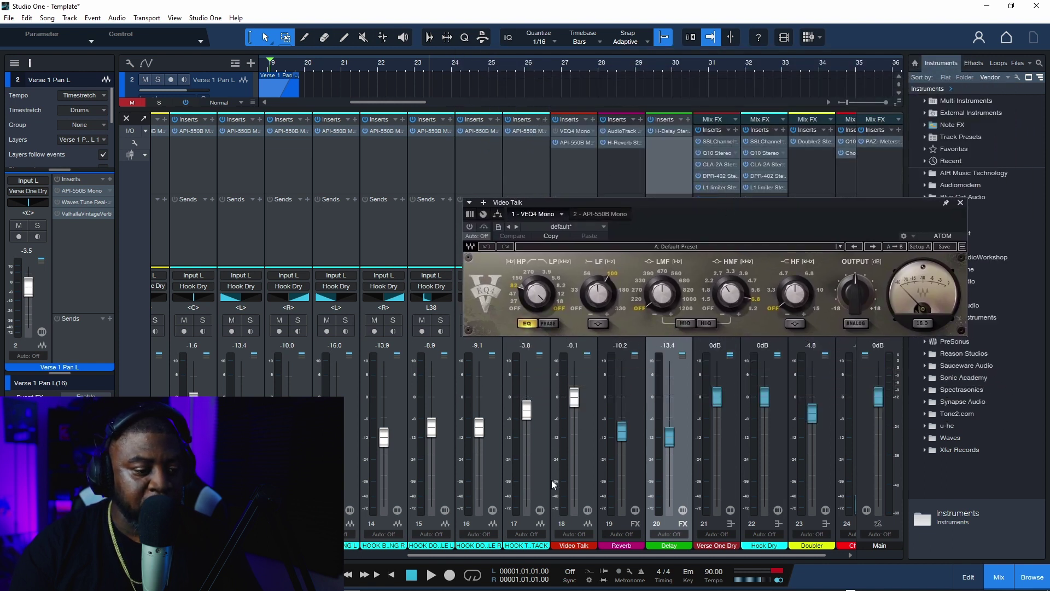
pyautogui.click(574, 545)
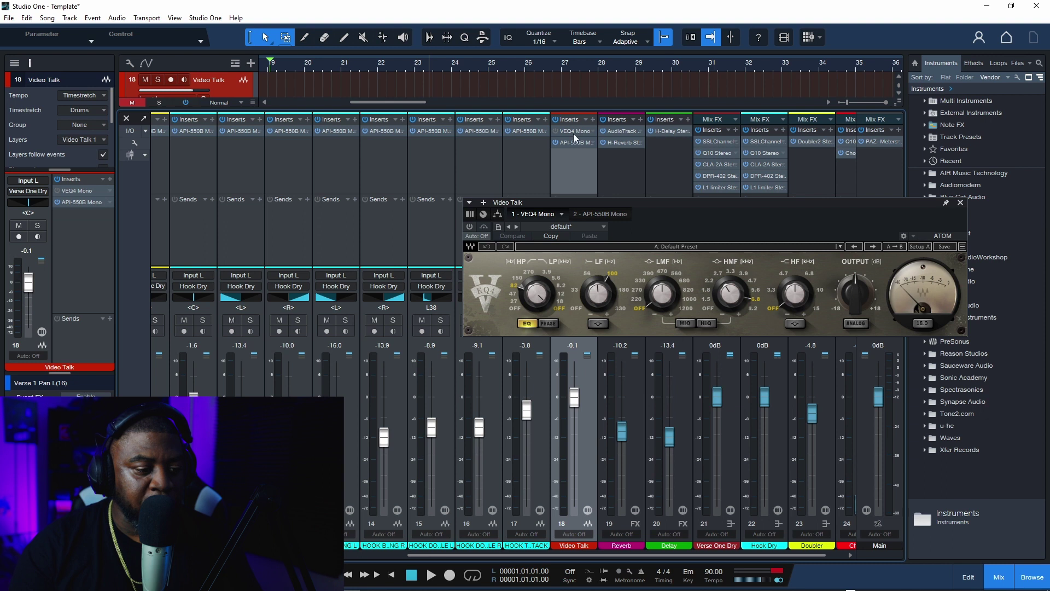
pyautogui.moveTo(639, 202); pyautogui.dragTo(609, 81)
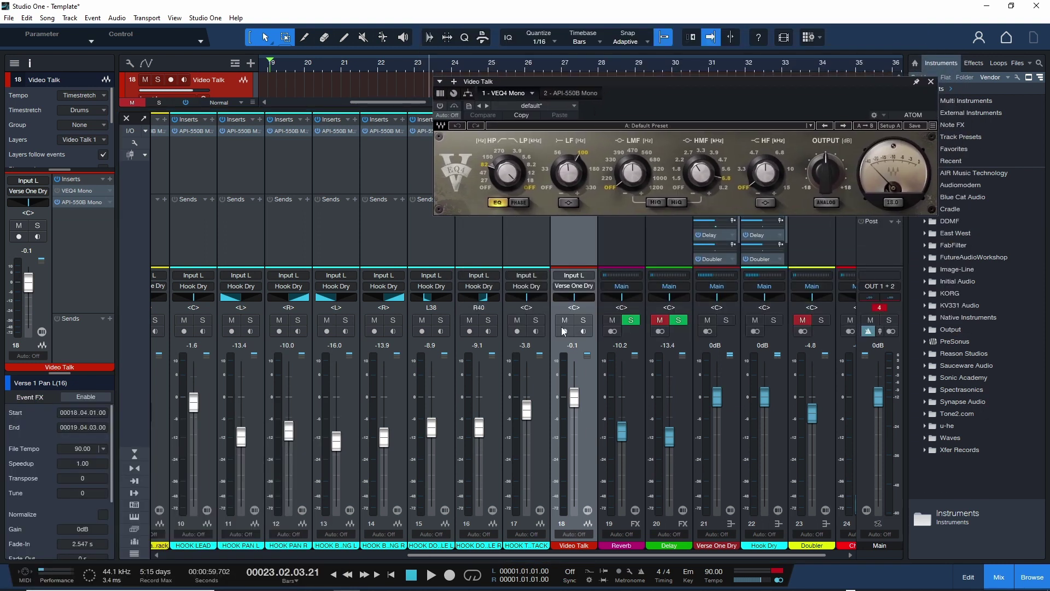
pyautogui.moveTo(686, 588)
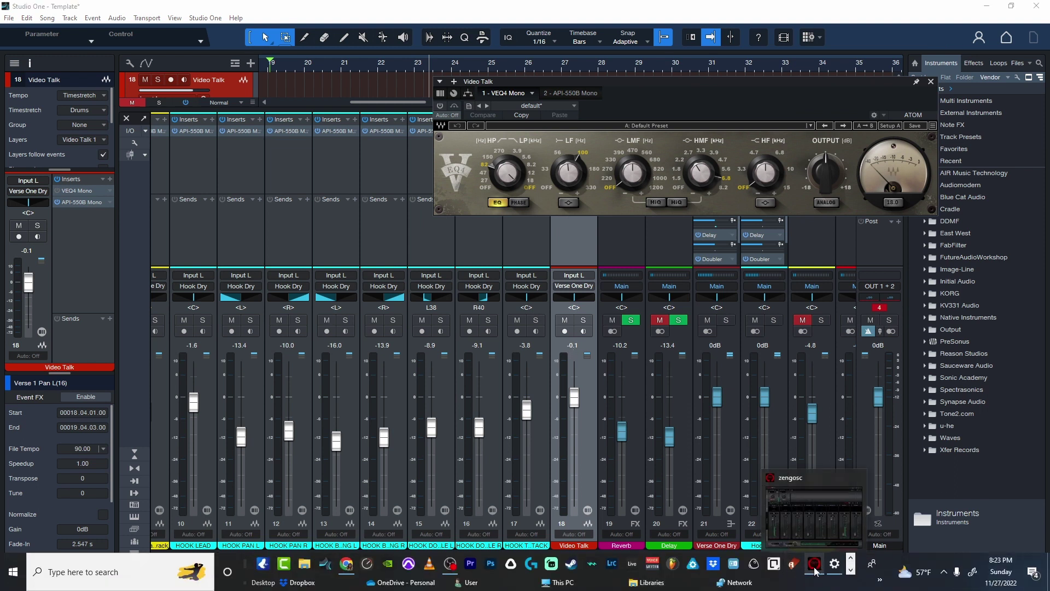
pyautogui.click(814, 571)
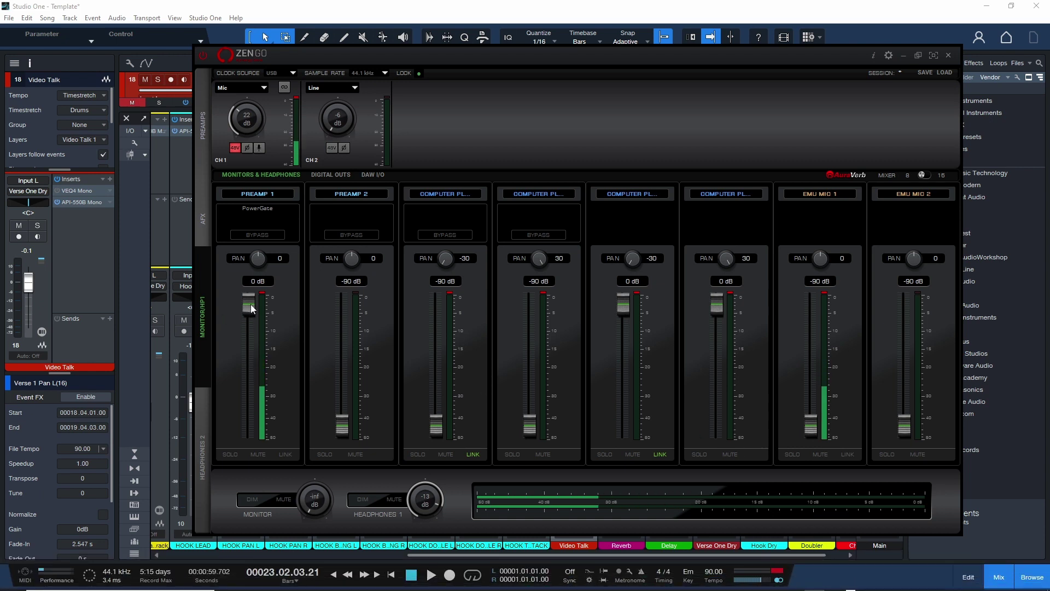
# Pull ZenGo's Preamp 1 monitor fader down to -90 dB and minimize the ZenGo window
pyautogui.moveTo(251, 314); pyautogui.dragTo(249, 430)
pyautogui.click(904, 56)
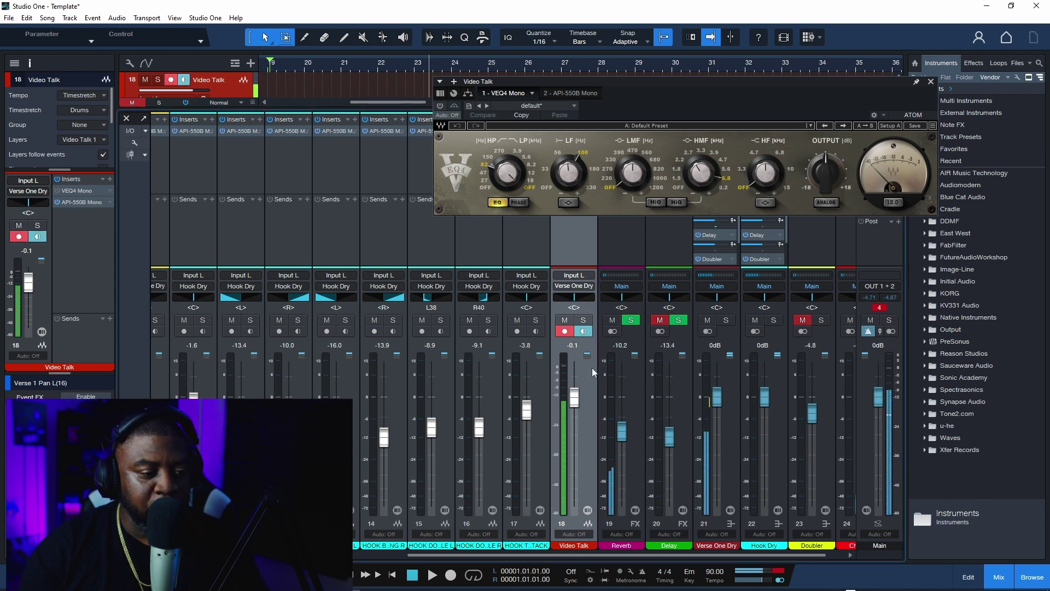
# Set Video Talk to -1.9 dB, mute the Reverb bus, and bypass the API-550B on Video Talk
pyautogui.moveTo(575, 405); pyautogui.dragTo(576, 414)
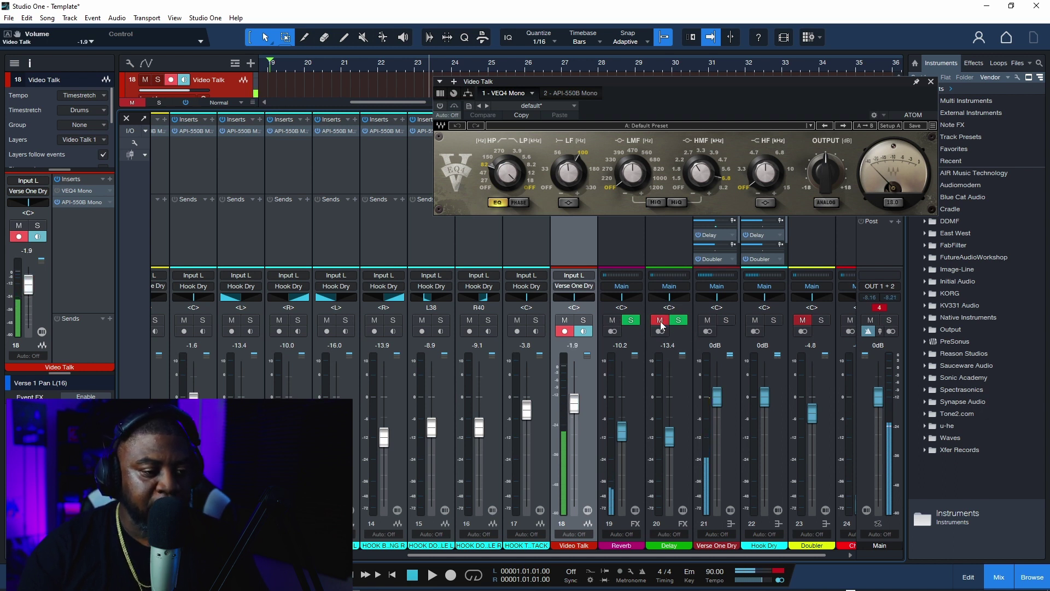
pyautogui.click(613, 319)
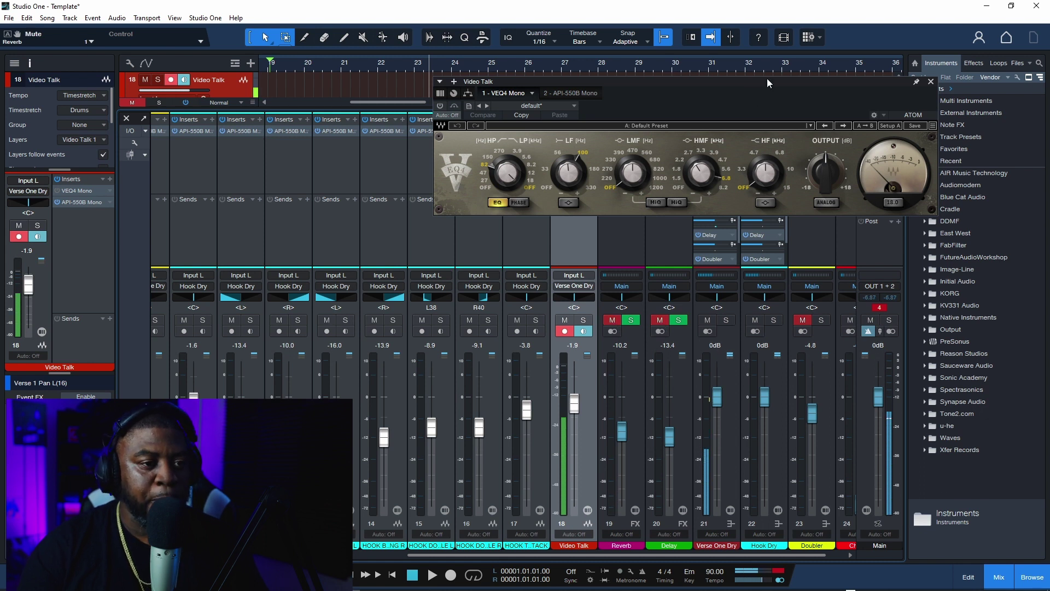
pyautogui.moveTo(767, 82); pyautogui.dragTo(764, 159)
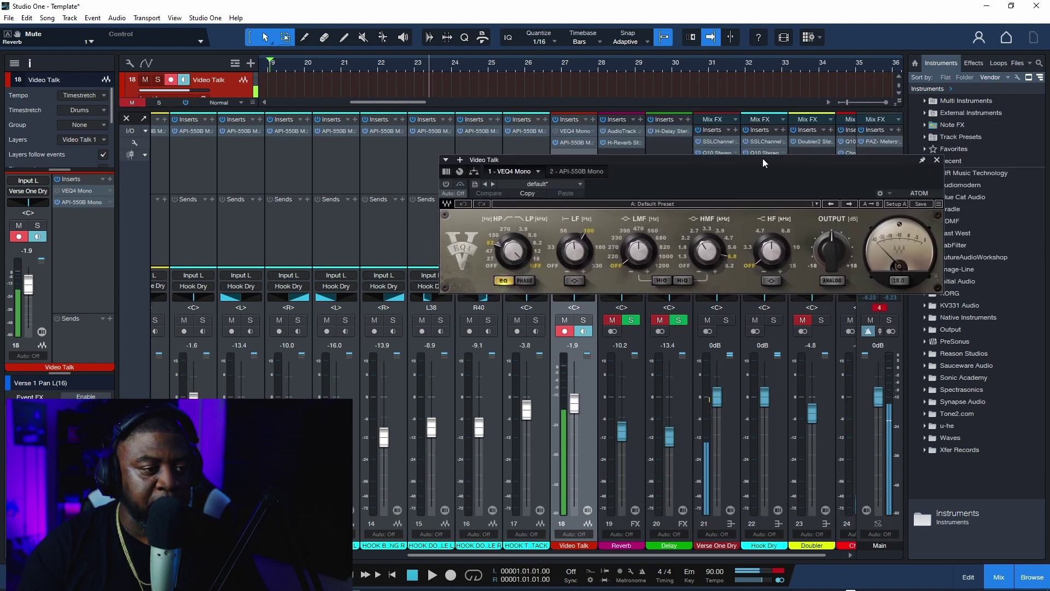
pyautogui.click(555, 142)
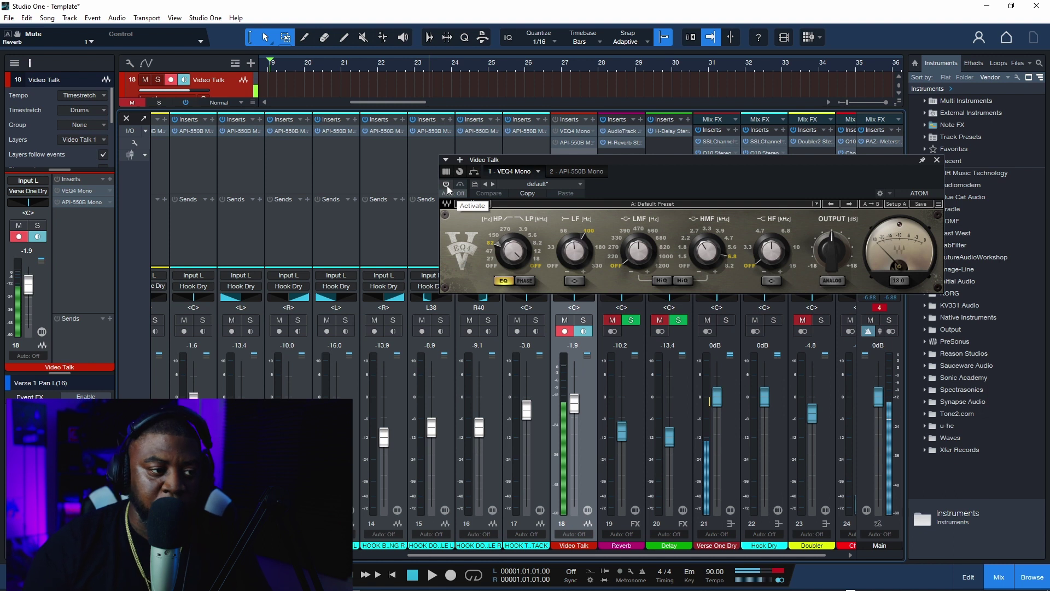
# Re-enable and close the VEQ4 equalizer, then switch Video Talk's API-550B back on
pyautogui.click(446, 186)
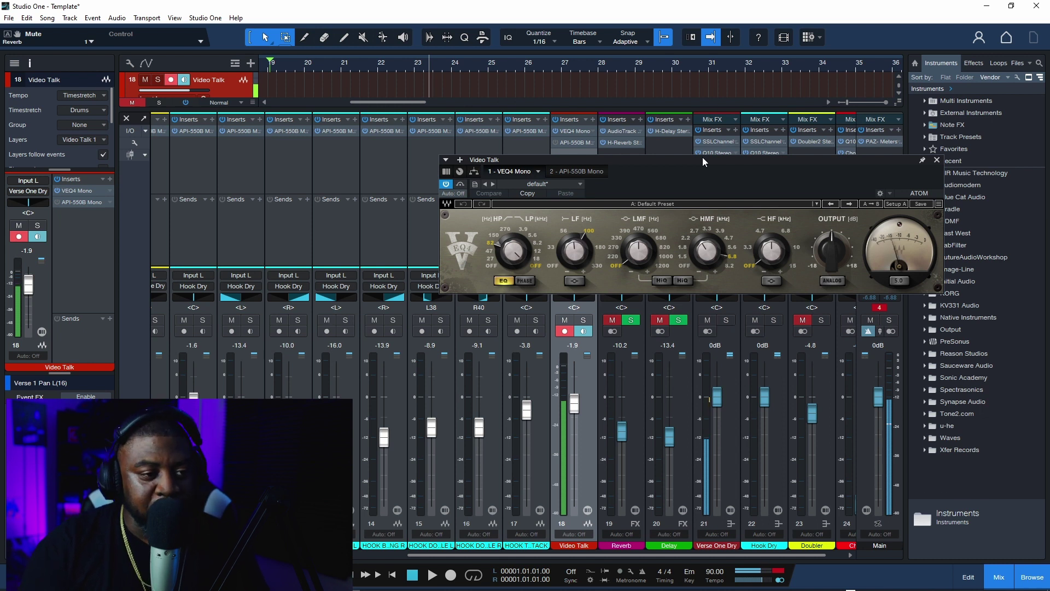
pyautogui.click(937, 162)
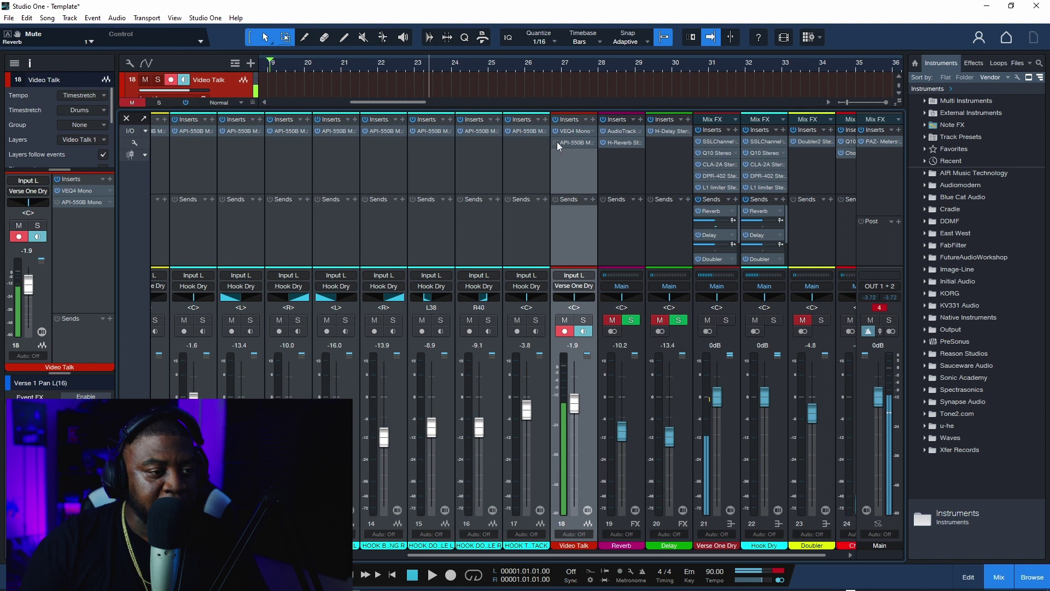
pyautogui.click(556, 142)
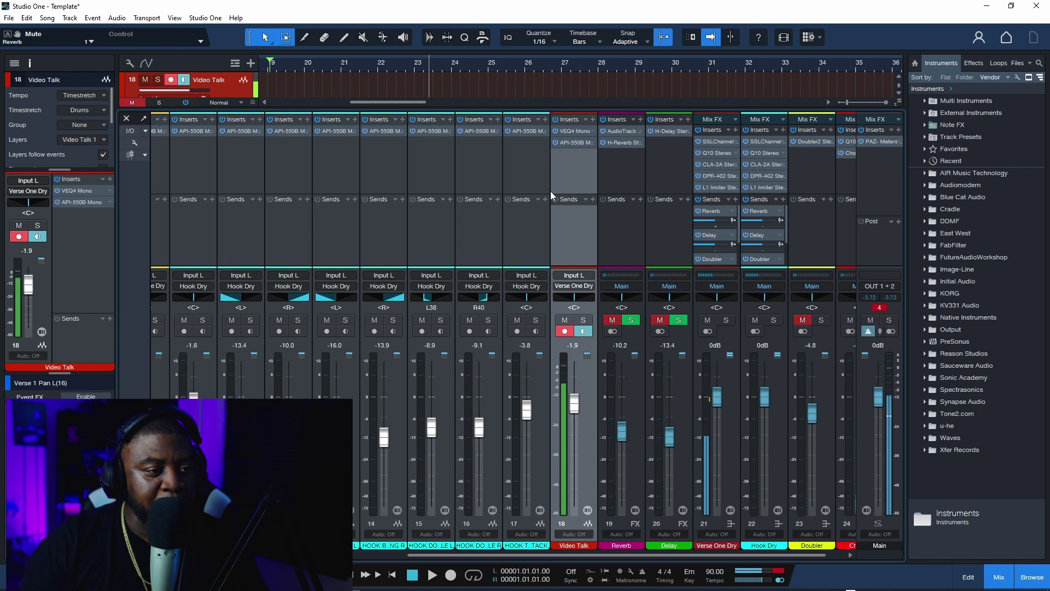
# Disarm Video Talk, arm channel 3 with monitoring, and unmute the Reverb and Delay buses
pyautogui.click(564, 332)
pyautogui.moveTo(589, 554); pyautogui.dragTo(340, 555)
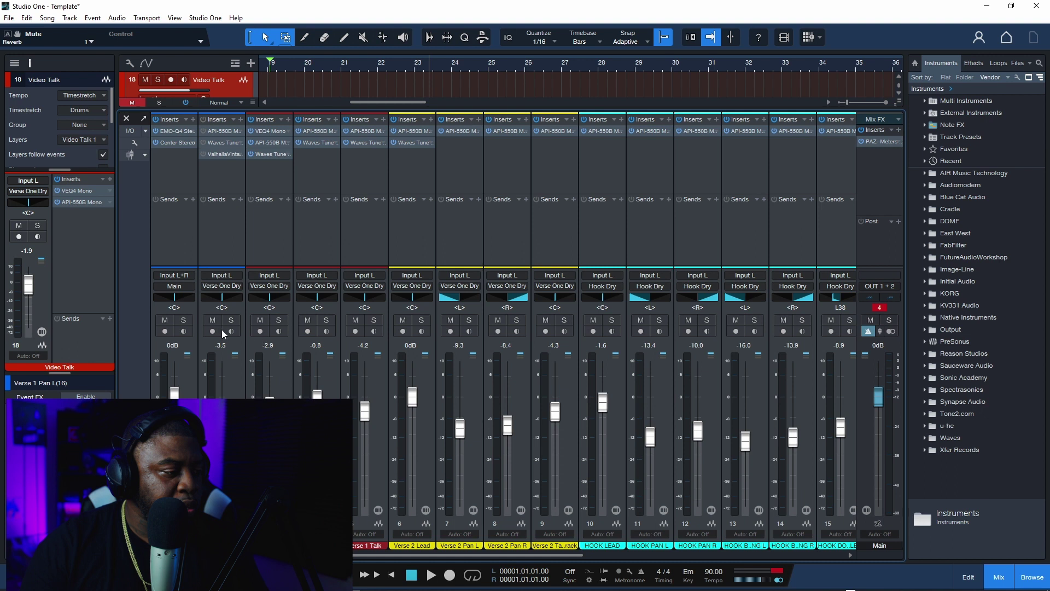
pyautogui.click(260, 331)
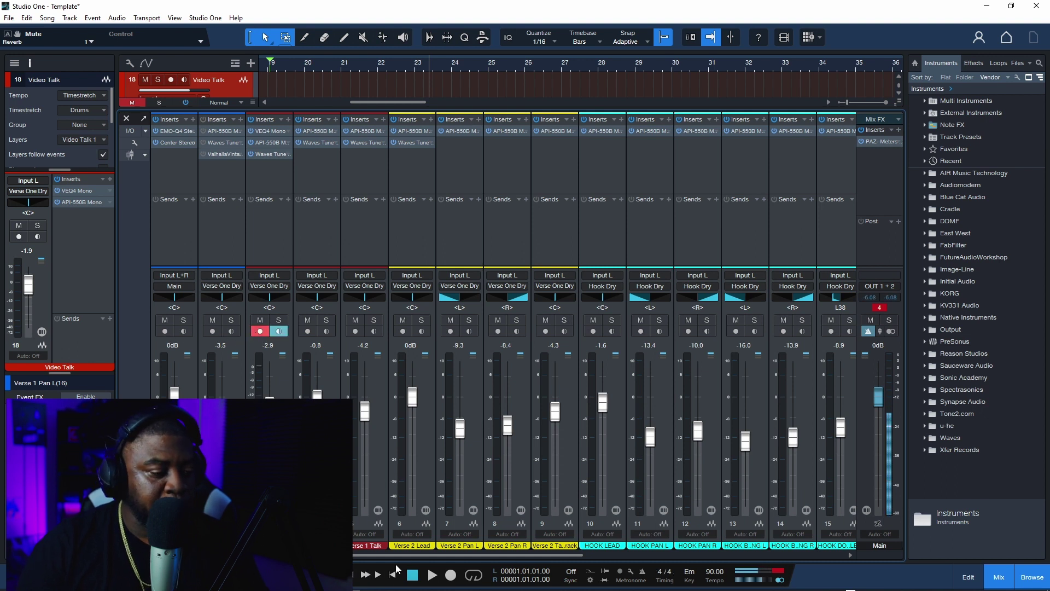
pyautogui.moveTo(416, 555); pyautogui.dragTo(709, 566)
pyautogui.click(584, 320)
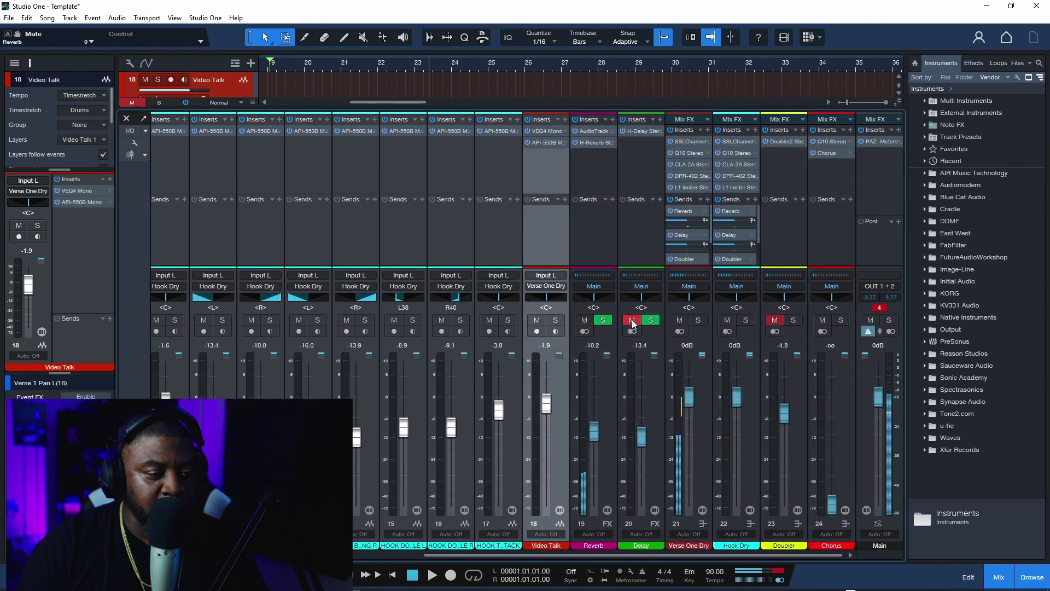
pyautogui.click(632, 320)
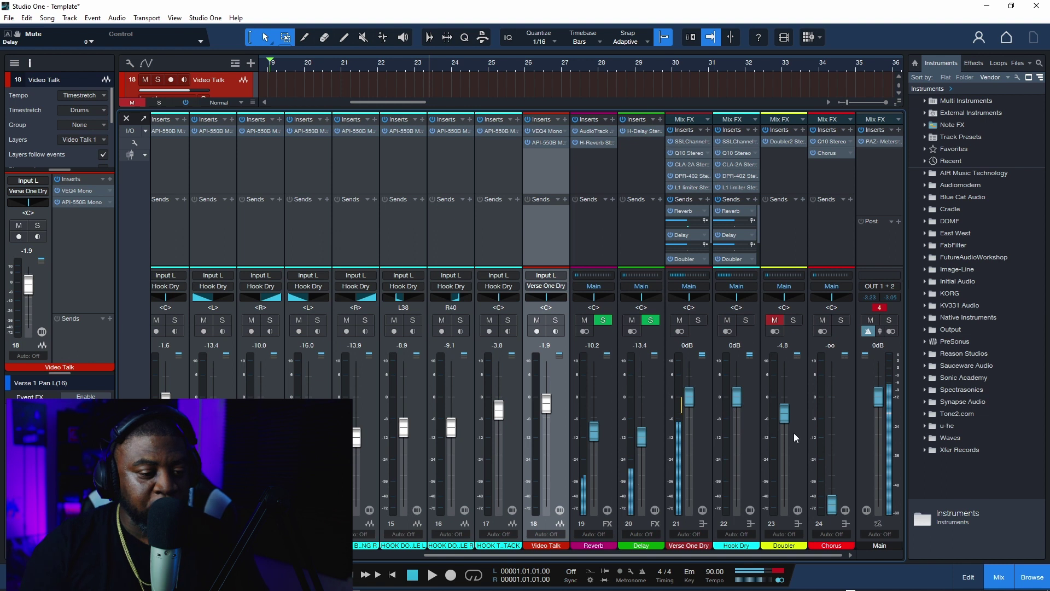
# Move record-arm from channel 3 to Verse 1 Pan R and enlarge the track list above the mixer
pyautogui.moveTo(702, 556); pyautogui.dragTo(446, 556)
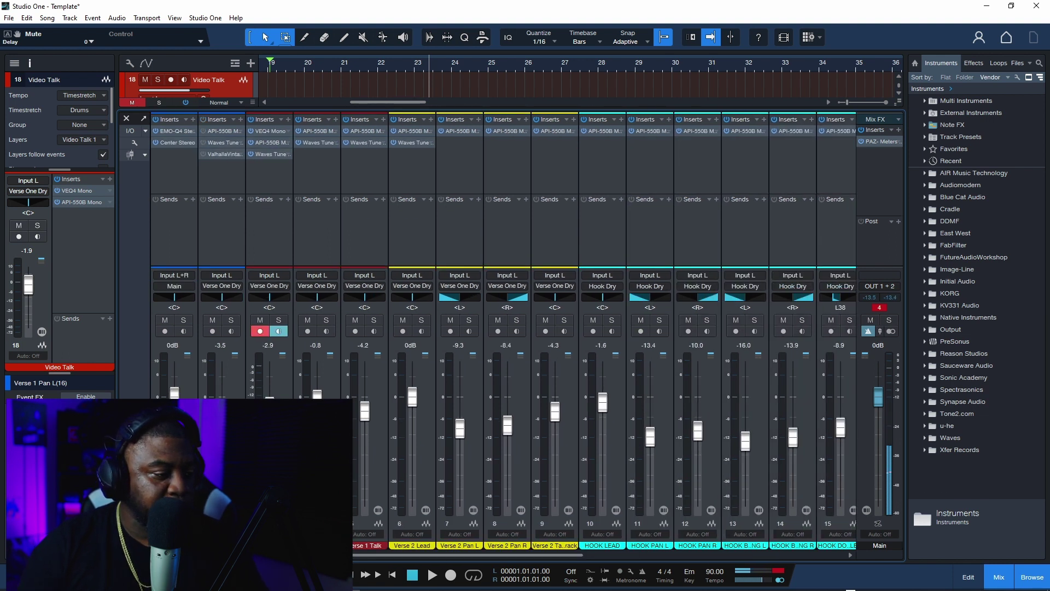
pyautogui.click(261, 331)
pyautogui.click(308, 331)
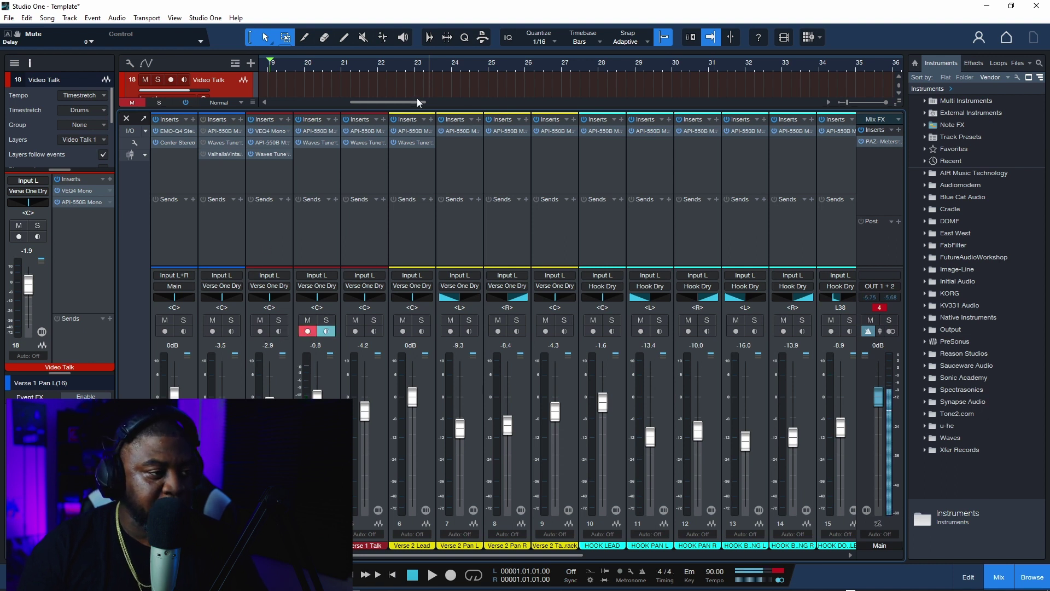
pyautogui.moveTo(472, 109); pyautogui.dragTo(405, 356)
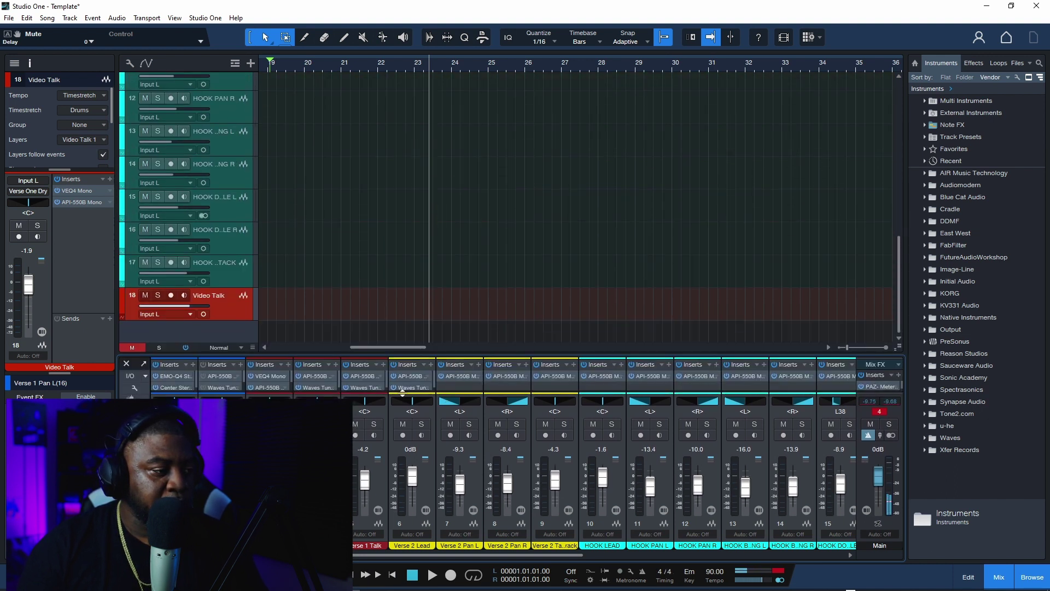
# Play the beat with the verse tracks in several passes, including from bar 19, with a taller mixer
pyautogui.scroll(10, 415, 245)
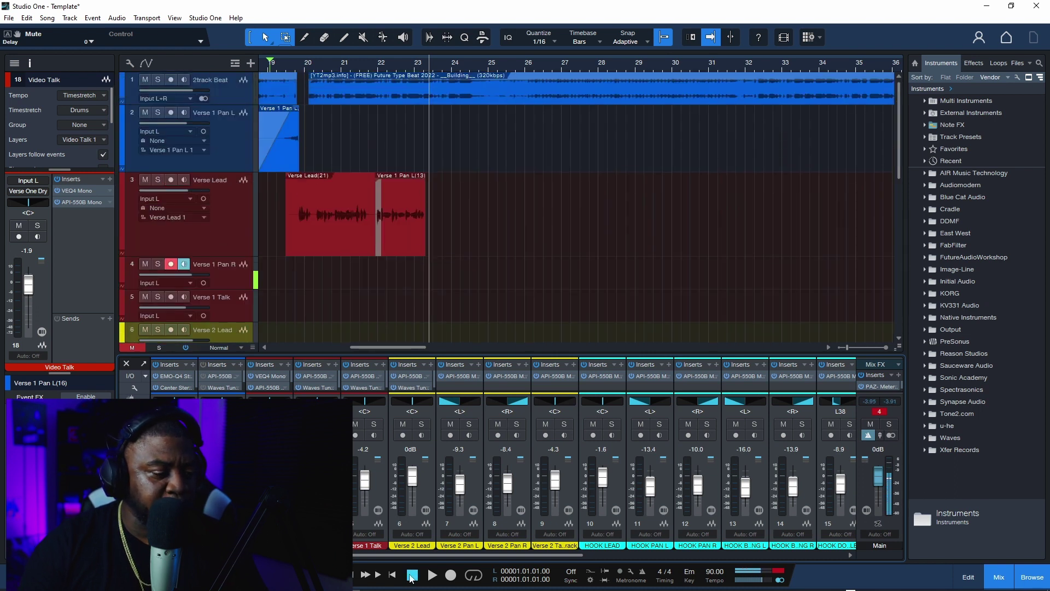
pyautogui.click(432, 575)
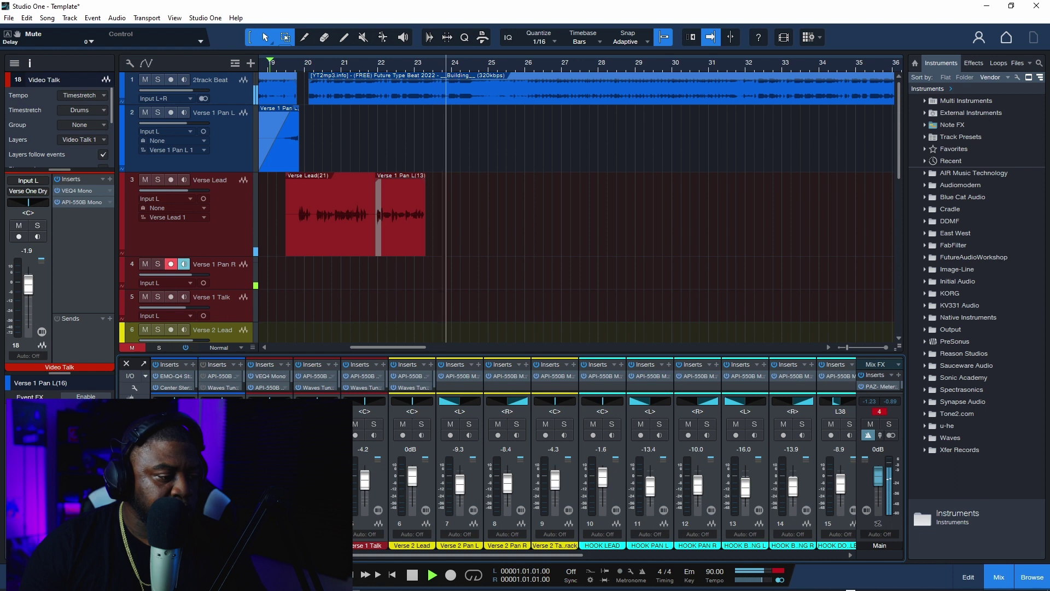
pyautogui.press('space')
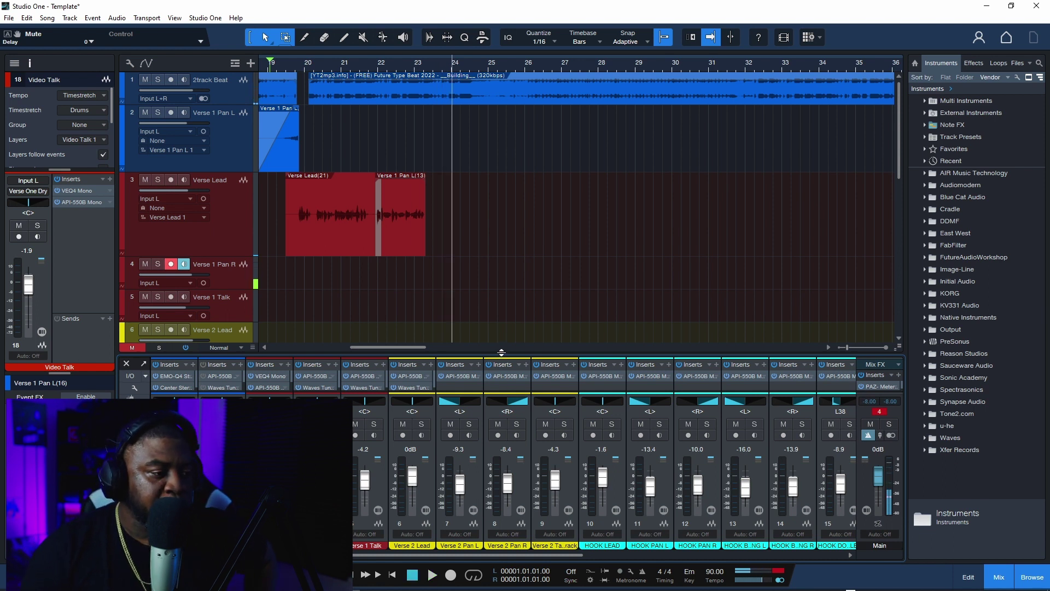
pyautogui.moveTo(501, 352); pyautogui.dragTo(546, 267)
pyautogui.press('space')
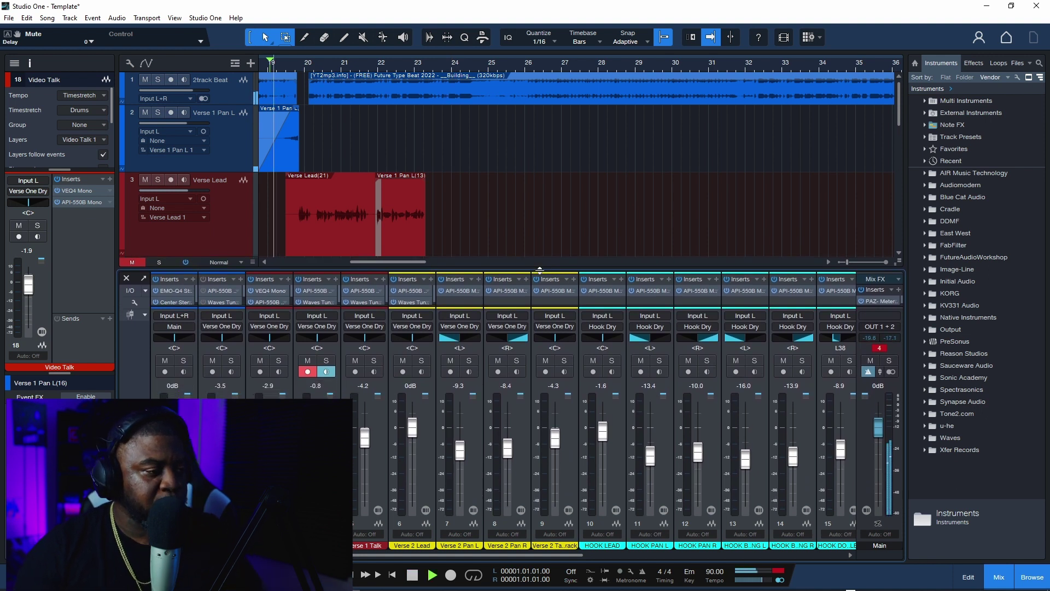
pyautogui.press('space')
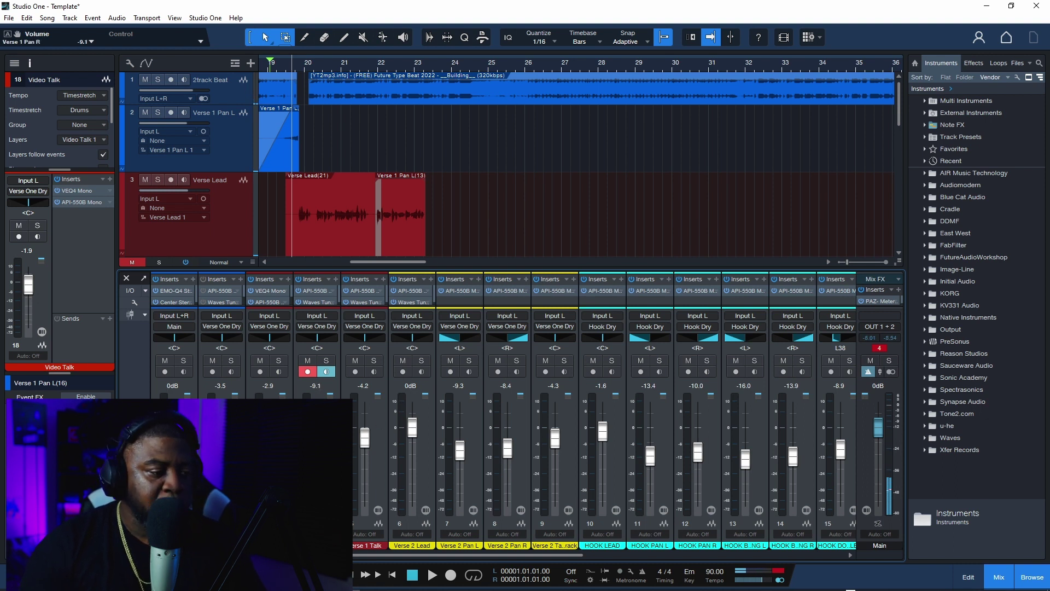
pyautogui.press('space')
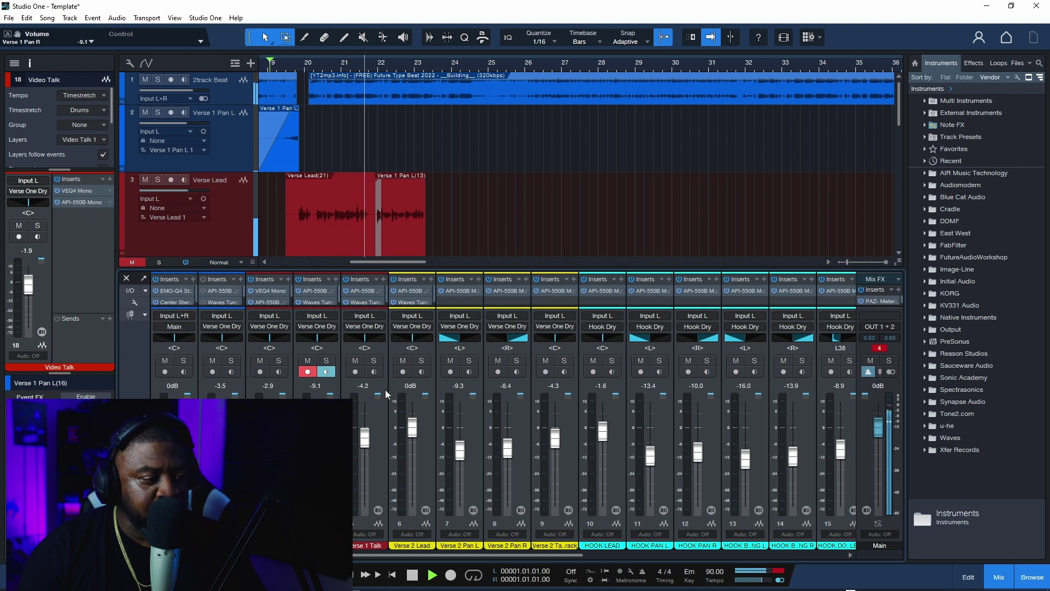
pyautogui.press('space')
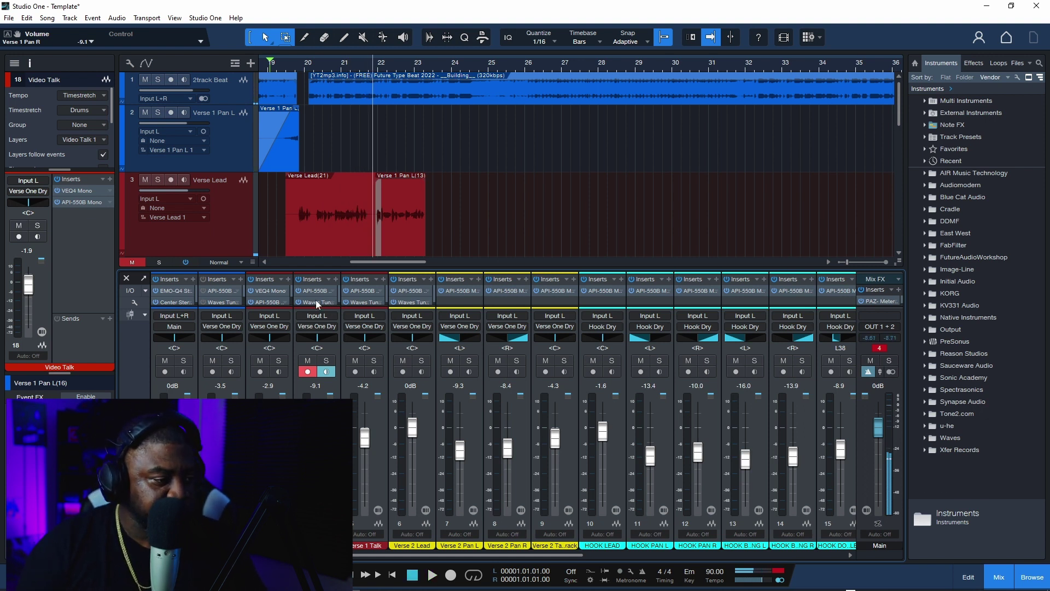
# Check the Waves Tune settings on Verse 1 Pan R, reveal the sends row, and disarm that track
pyautogui.click(316, 300)
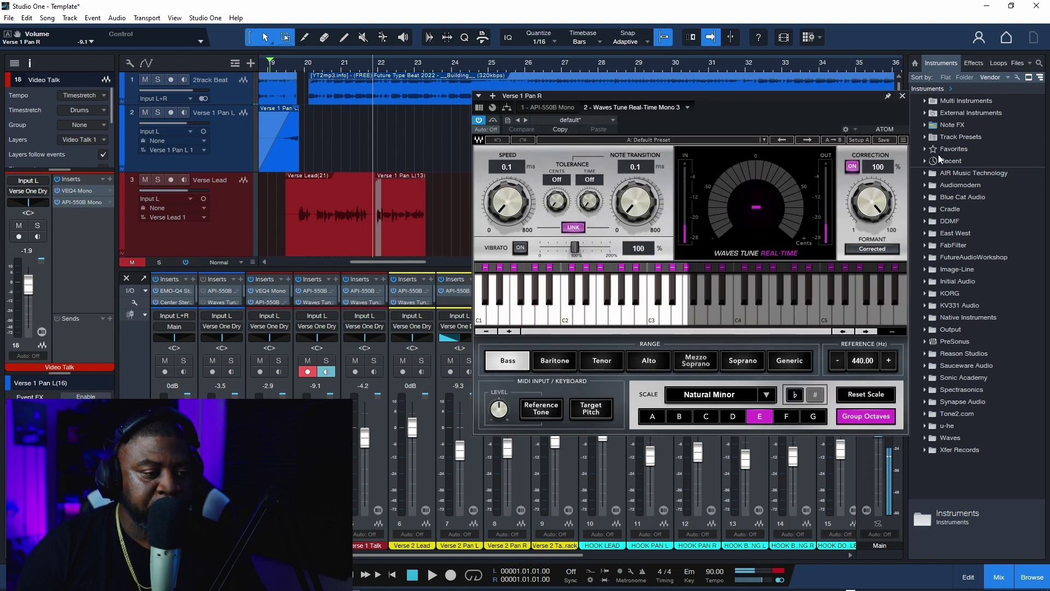
pyautogui.click(902, 97)
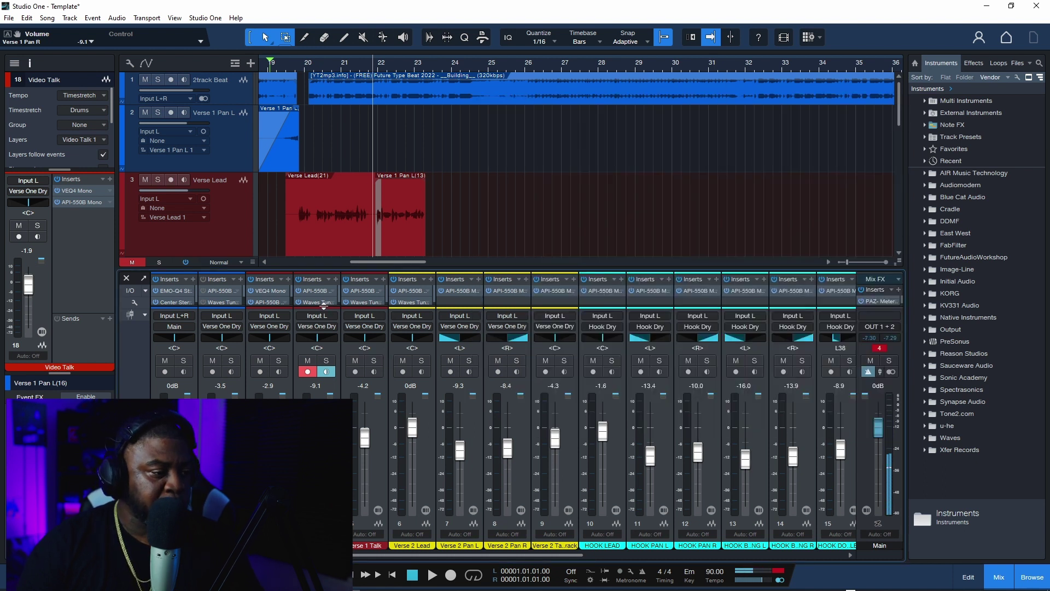
pyautogui.moveTo(325, 308); pyautogui.dragTo(324, 327)
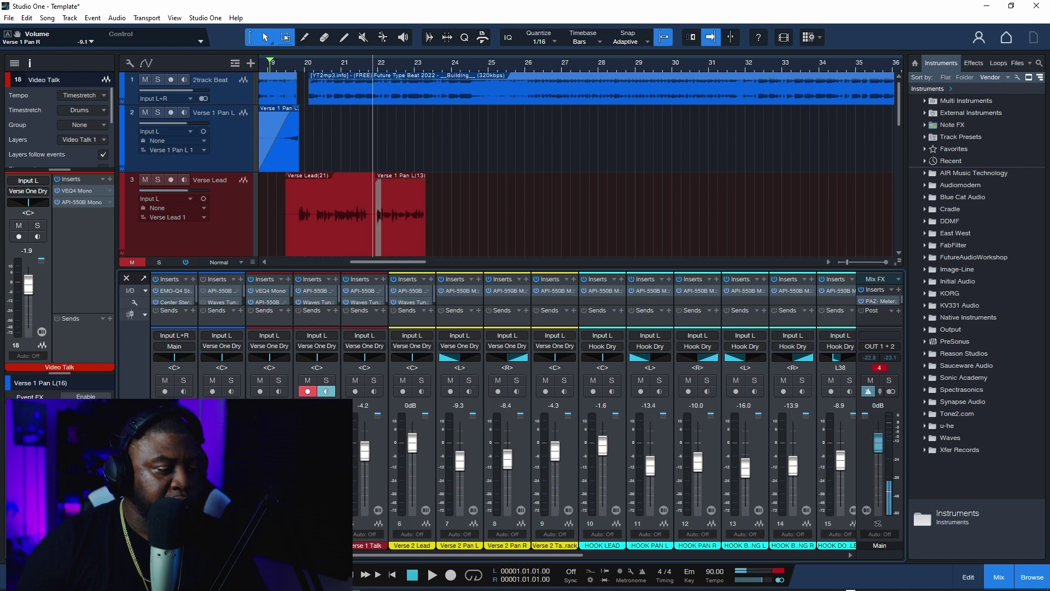
pyautogui.click(308, 391)
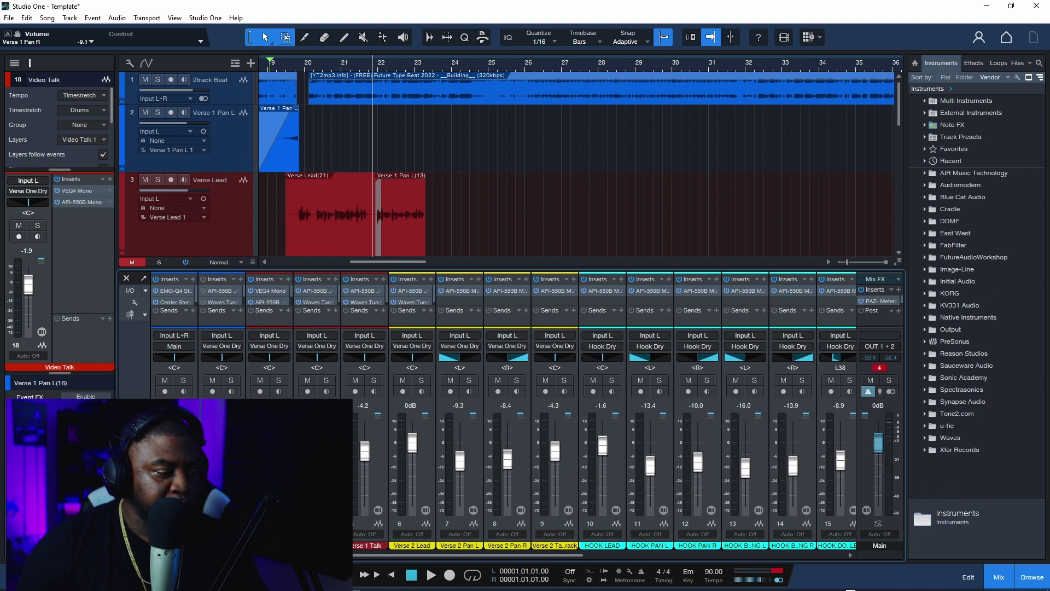
pyautogui.moveTo(470, 554); pyautogui.dragTo(711, 554)
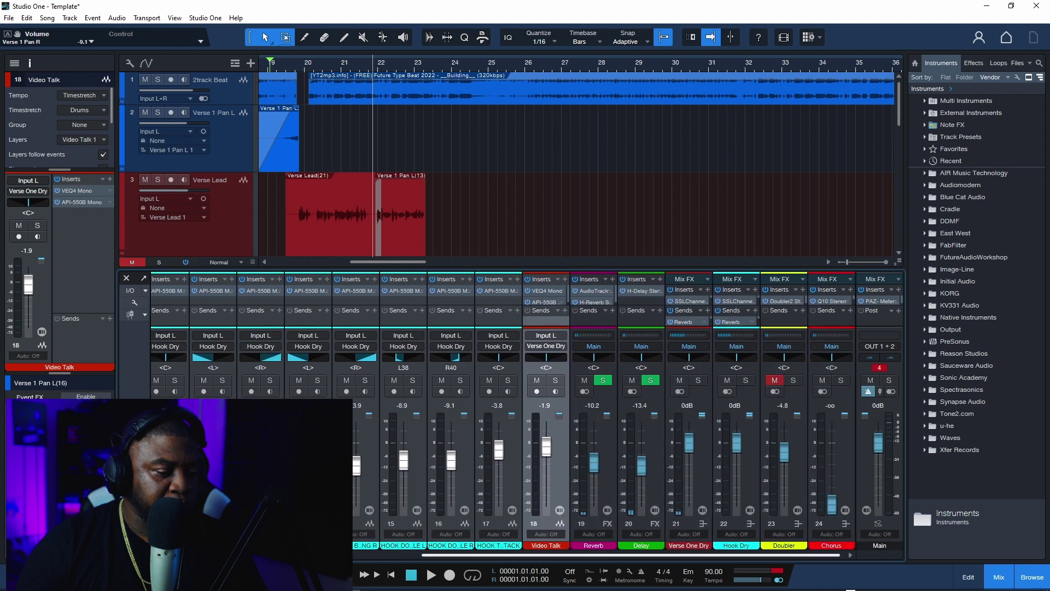
# Record-arm the Video Talk track on channel 18 and mute the Reverb bus
pyautogui.click(537, 391)
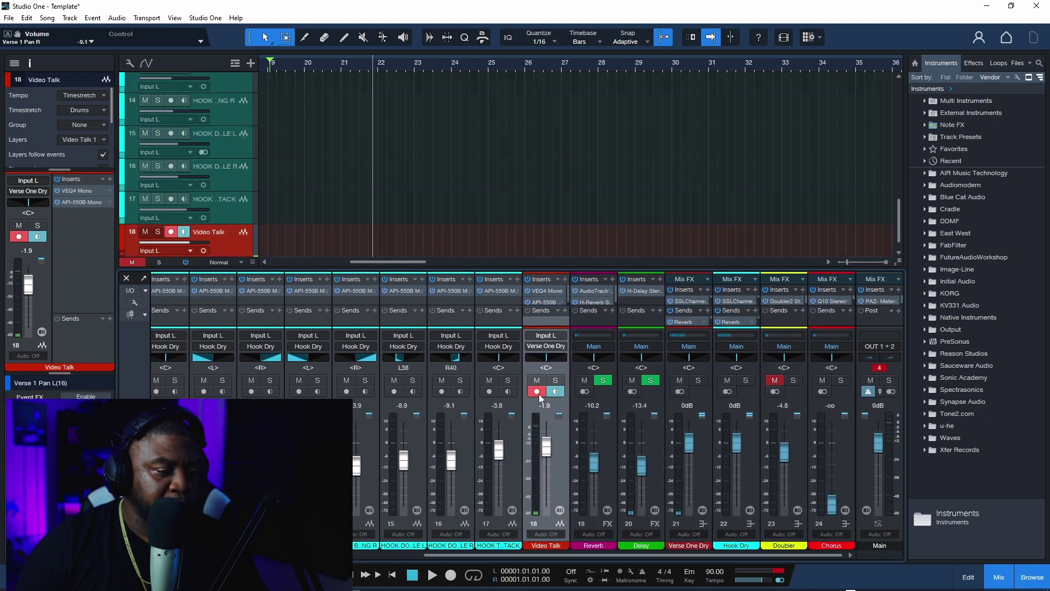
pyautogui.click(584, 380)
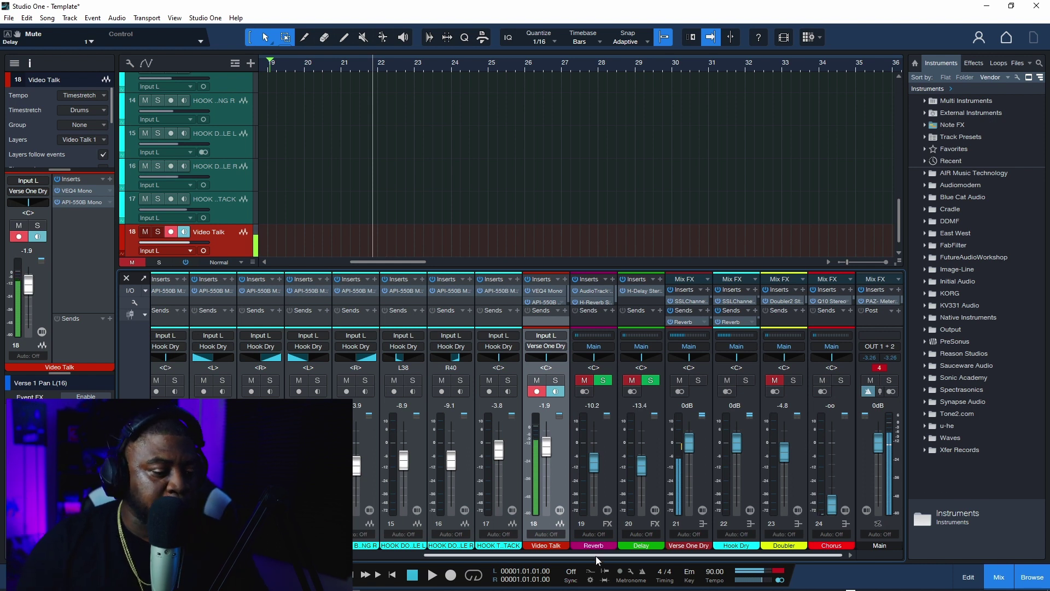
# Start playback of the beat
pyautogui.scroll(5, 601, 558)
pyautogui.scroll(10, 361, 146)
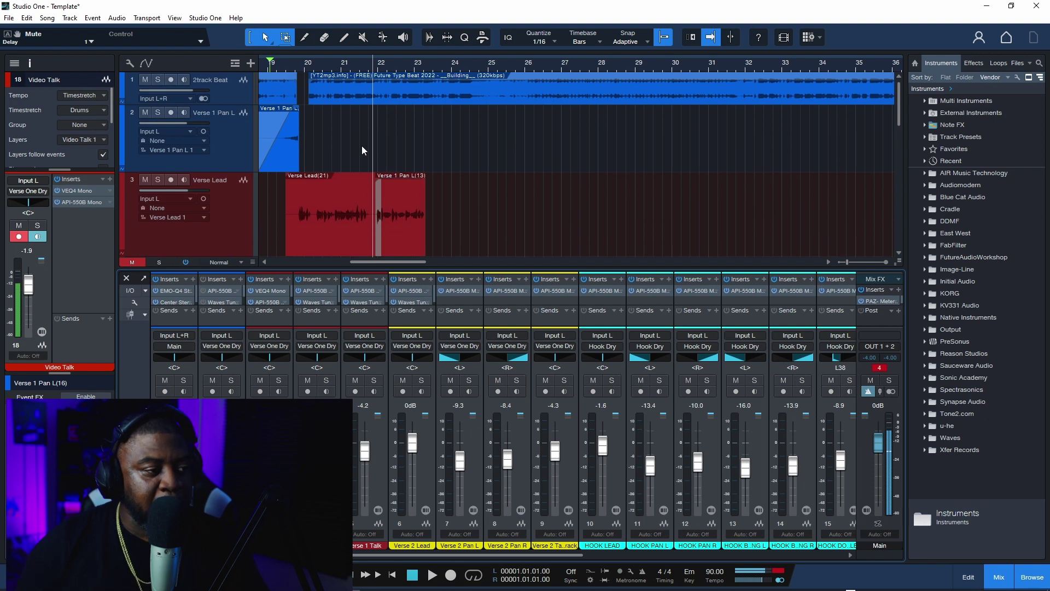
pyautogui.press('space')
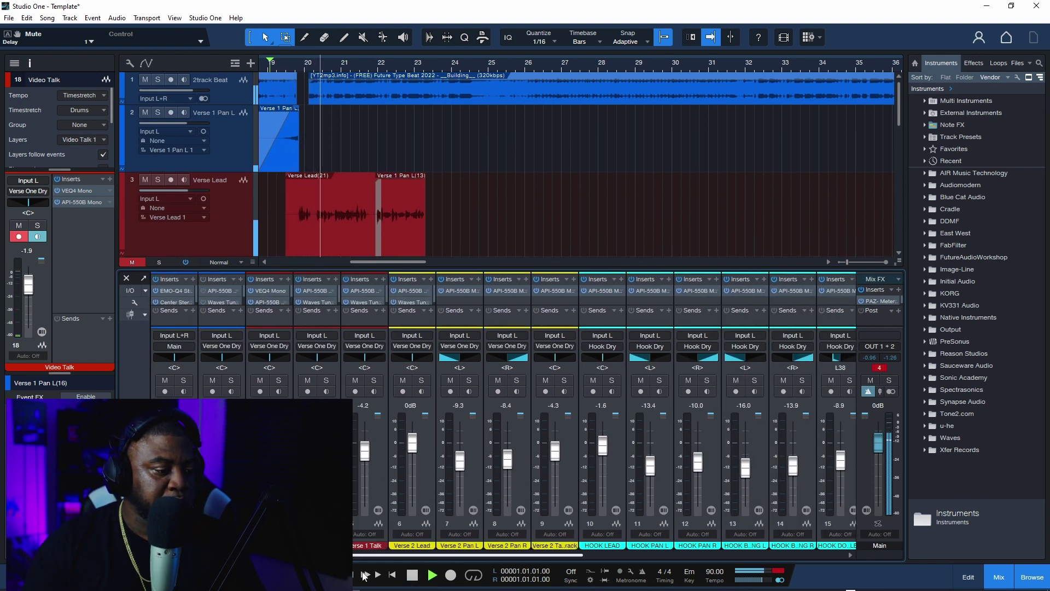
# Unmute the Reverb and Delay buses and enlarge the mixer to show full insert and send lists
pyautogui.moveTo(492, 554); pyautogui.dragTo(752, 555)
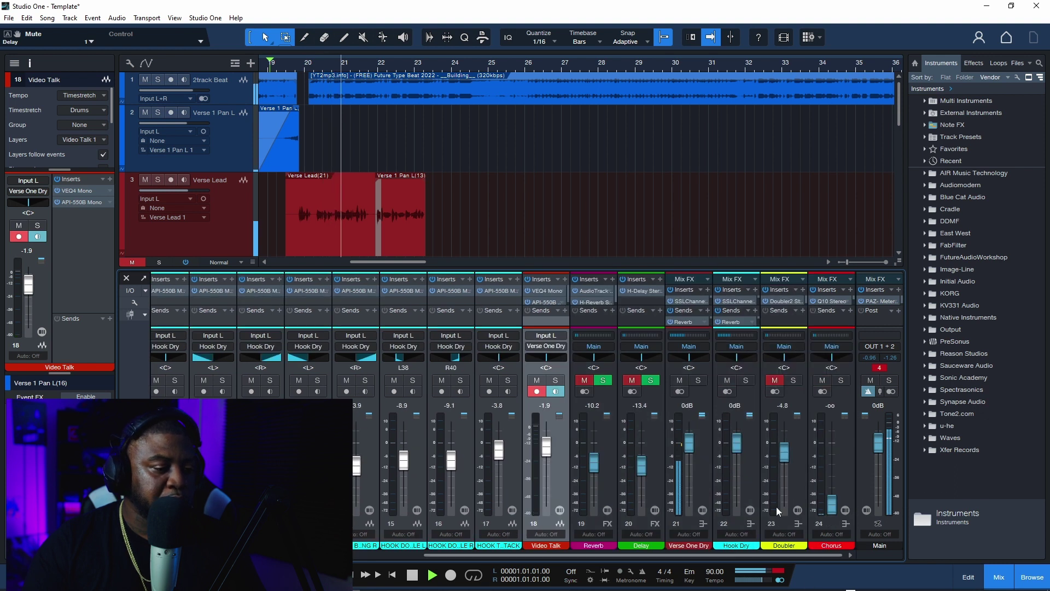
pyautogui.click(584, 380)
pyautogui.click(631, 380)
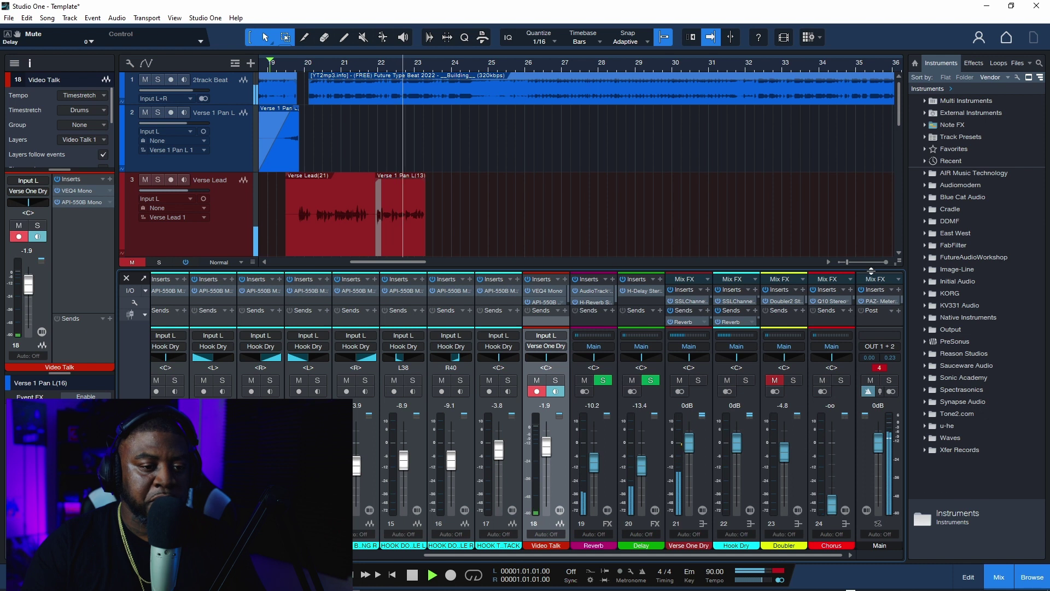
pyautogui.moveTo(872, 271); pyautogui.dragTo(857, 167)
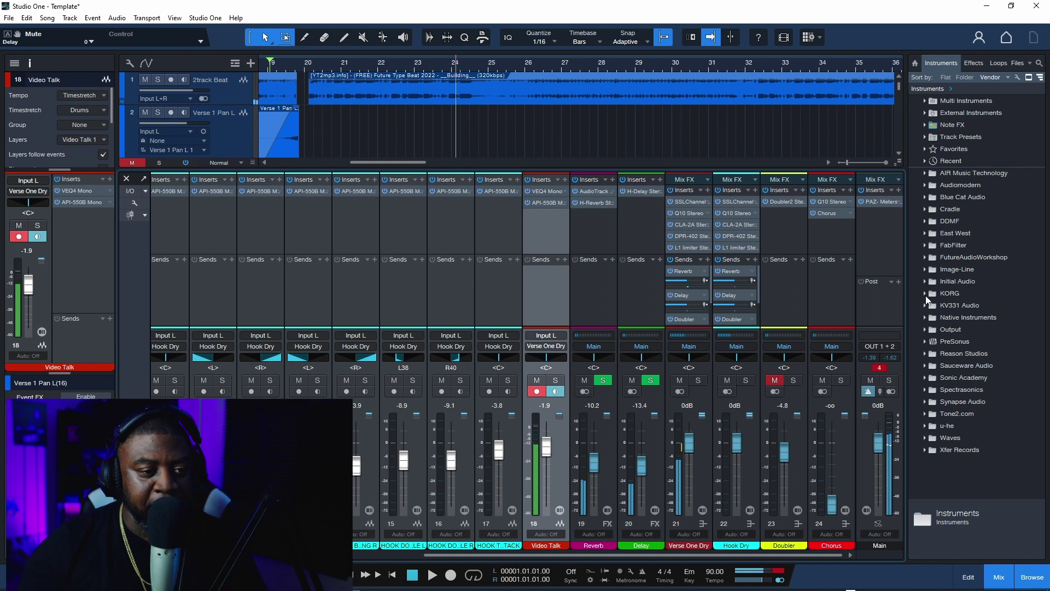
# Mute the Reverb and Delay FX channels while the mixer stays enlarged
pyautogui.click(582, 380)
pyautogui.click(632, 380)
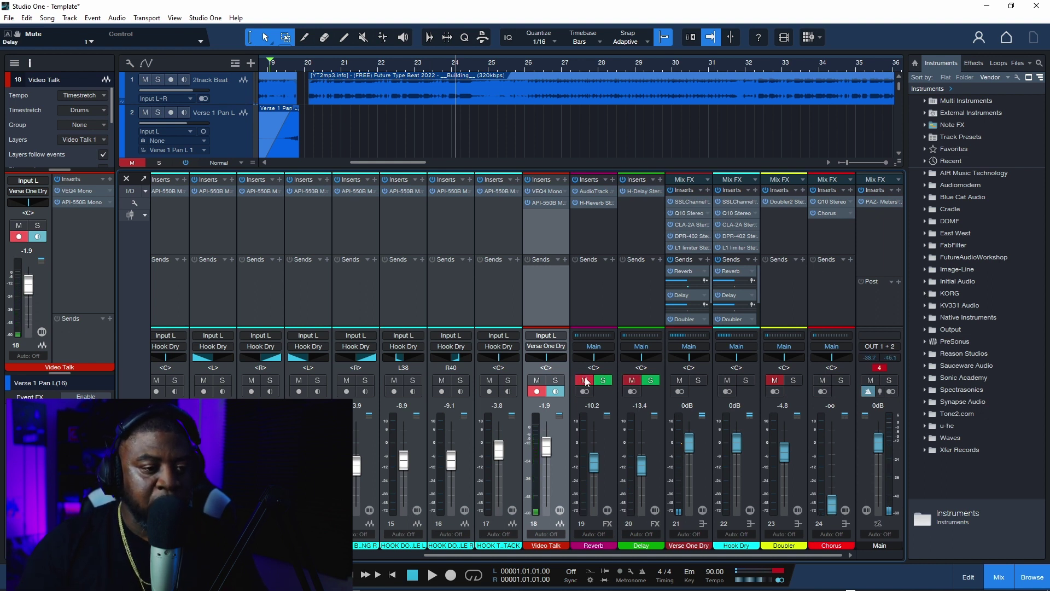